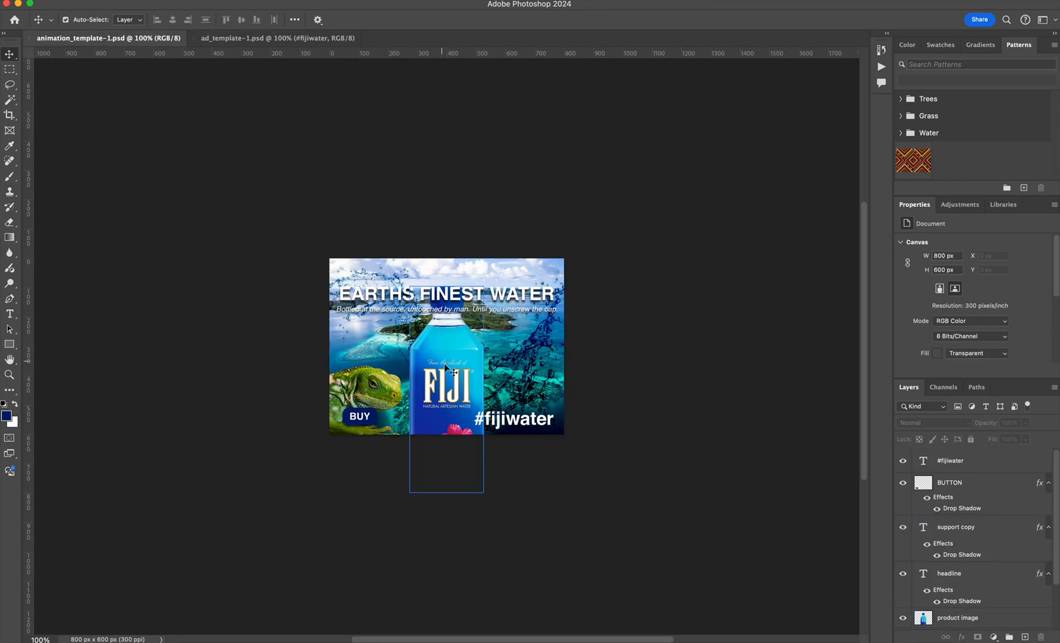
Step: Examine the headline, support copy, product image, animal, button, hashtag and texture layers in the ad_template-1.psd document
click(241, 39)
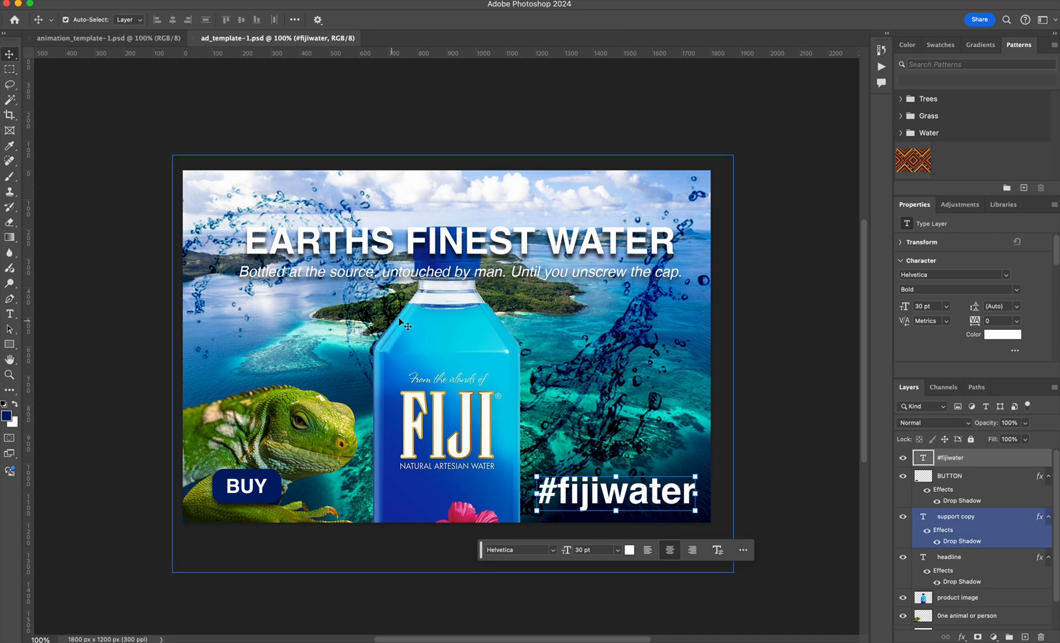
click(450, 253)
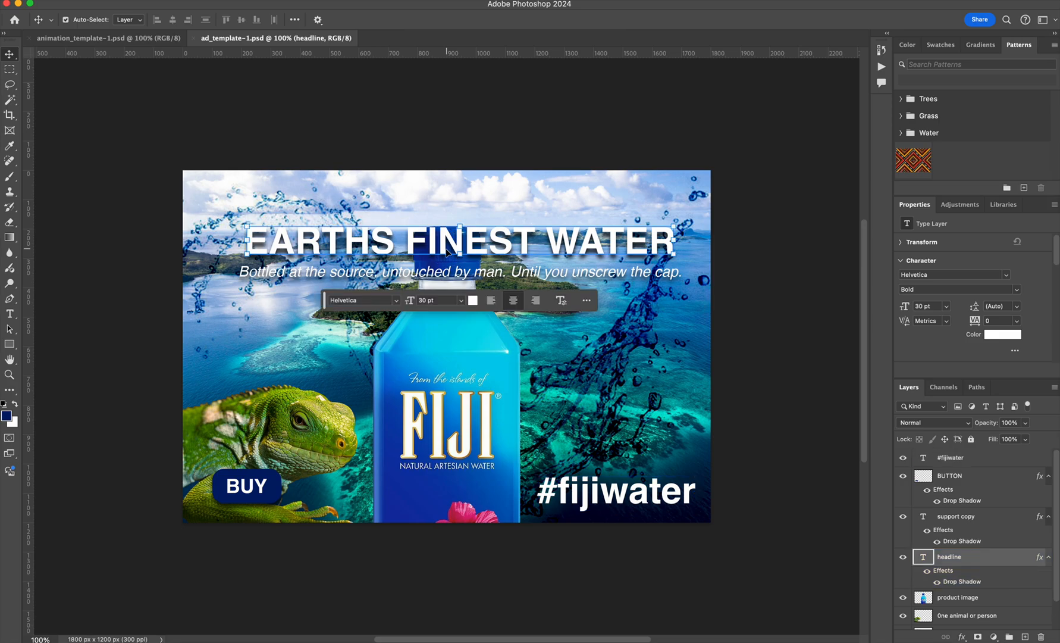
click(425, 279)
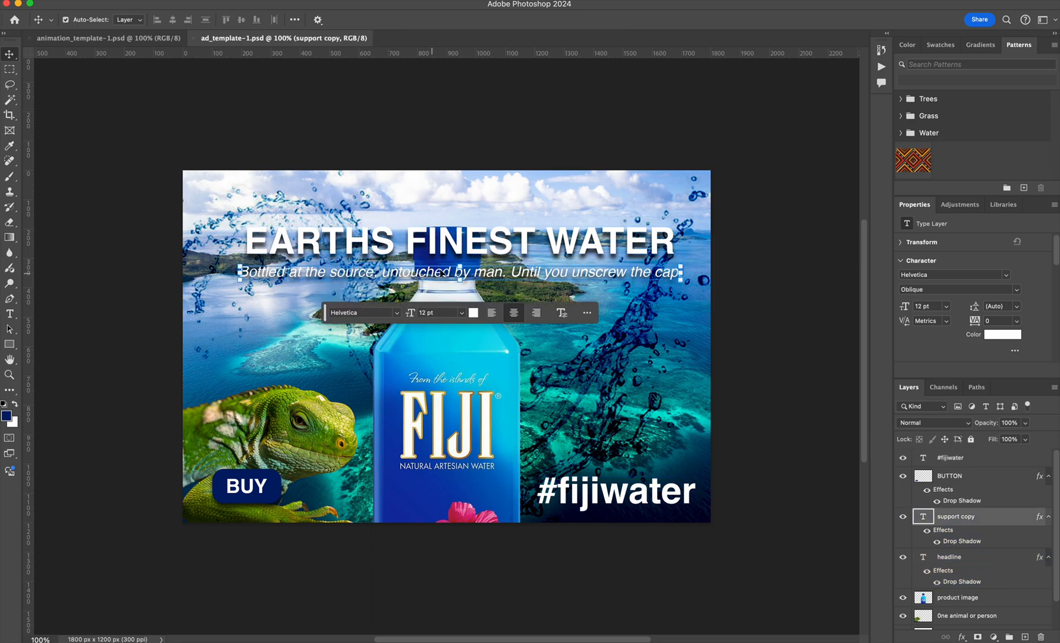
click(438, 404)
click(341, 443)
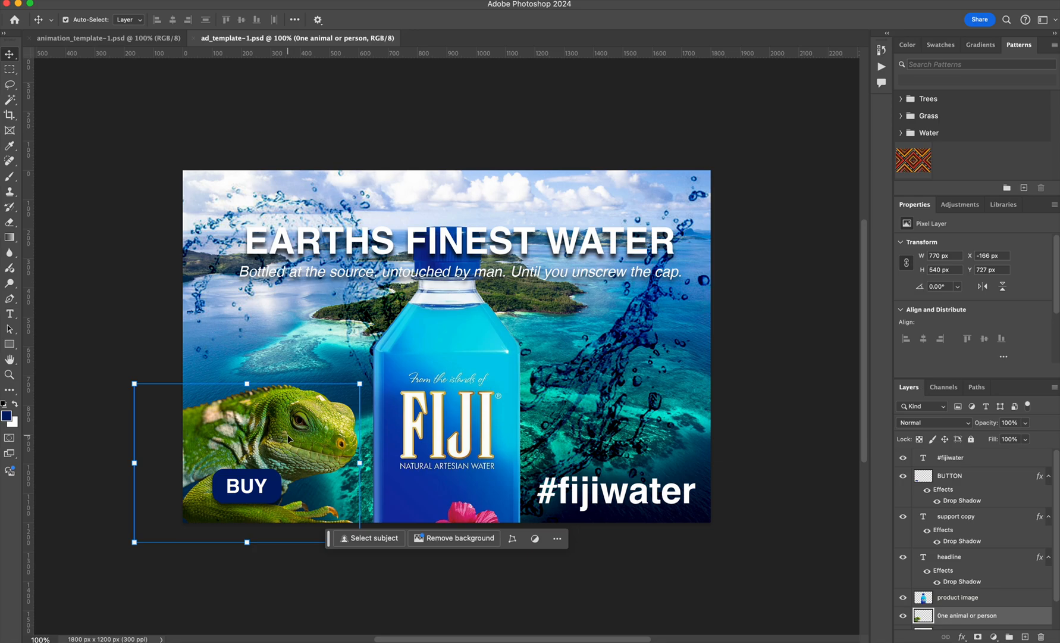
scroll(288, 434, down, 3)
click(236, 460)
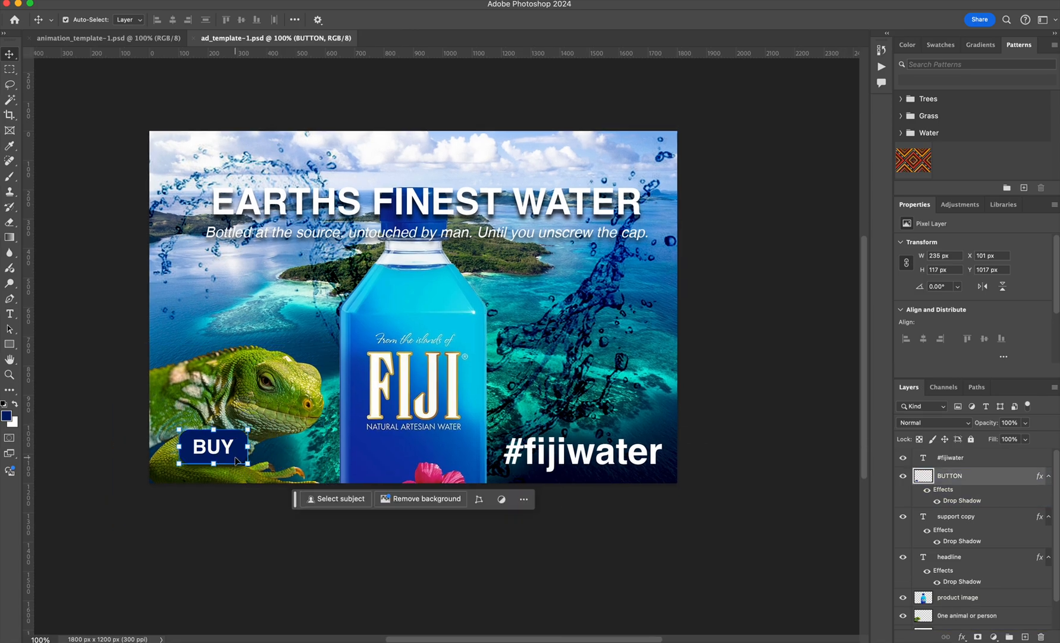
click(524, 453)
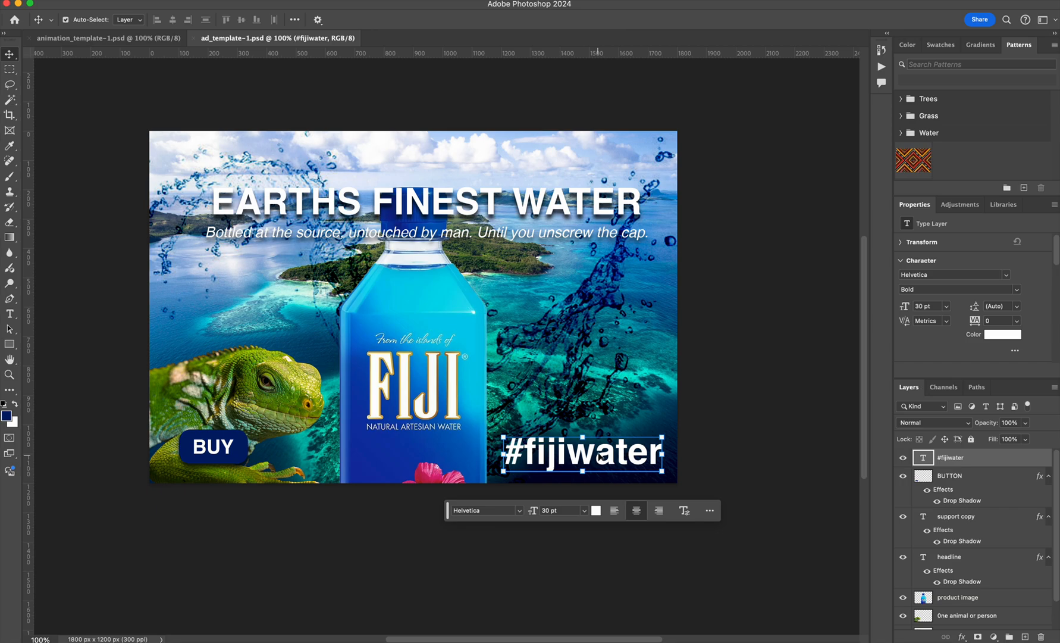
click(182, 296)
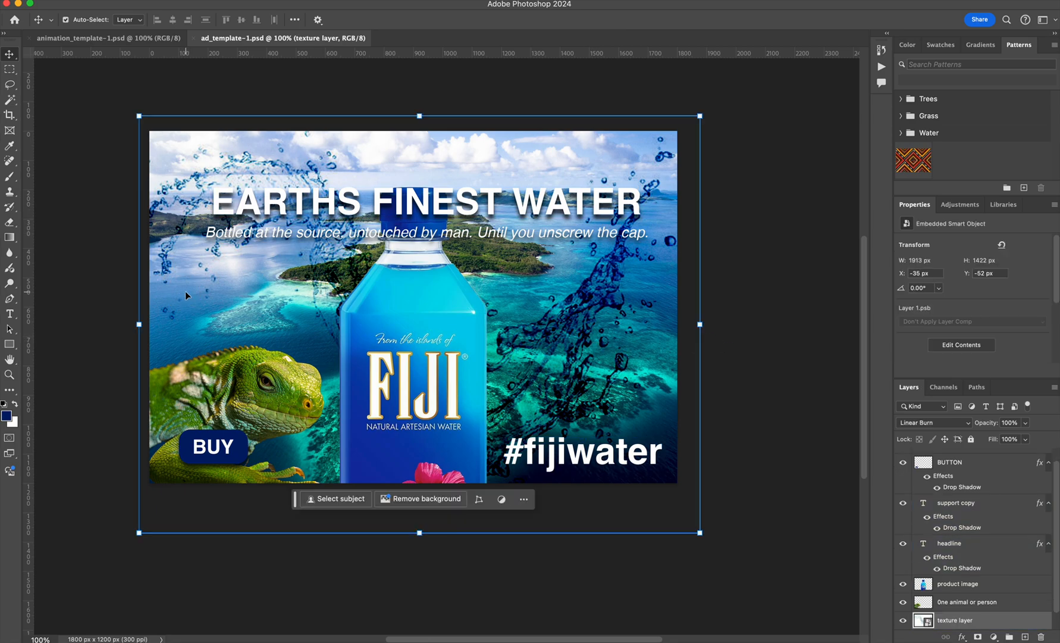
click(79, 175)
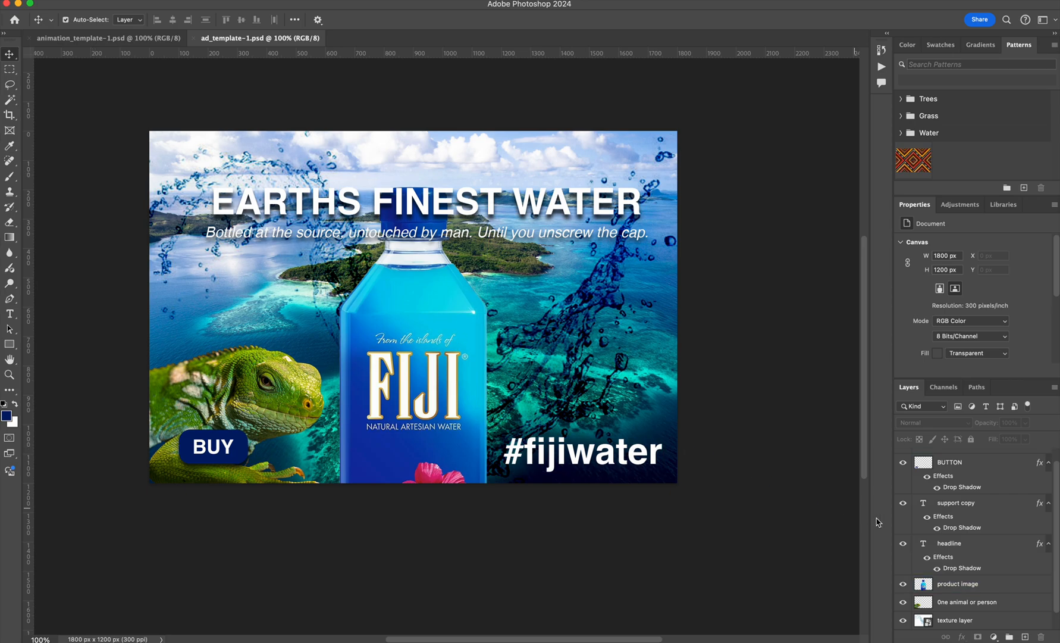
Step: Switch to the browser, put the course page away and search the web for "fiji background" in a new window
click(981, 604)
key(super+Tab)
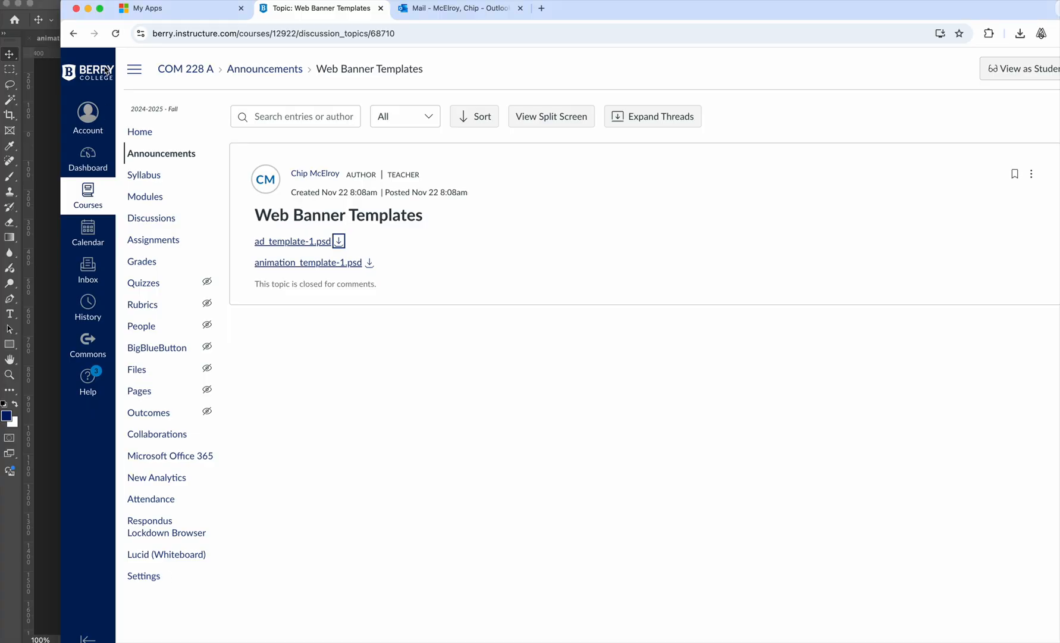
click(88, 10)
click(64, 1)
click(265, 243)
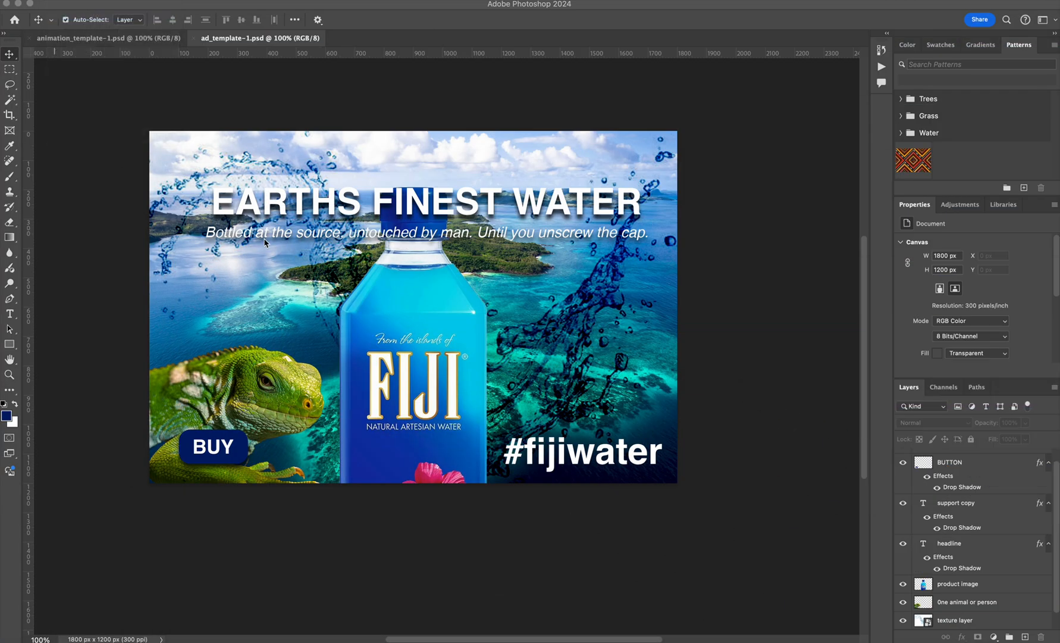
text(fiji)
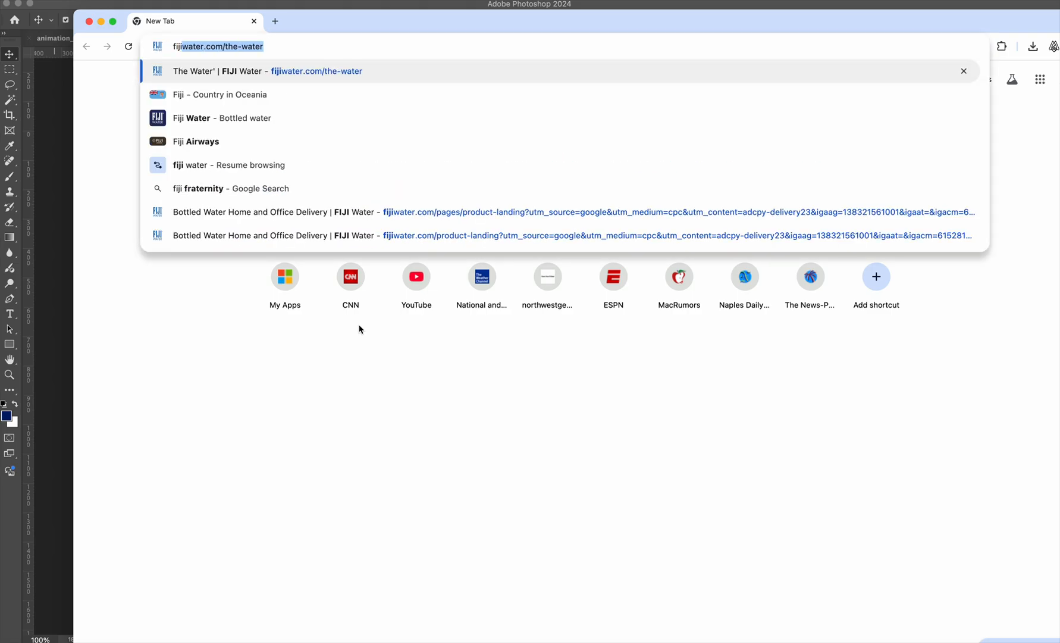
text( background)
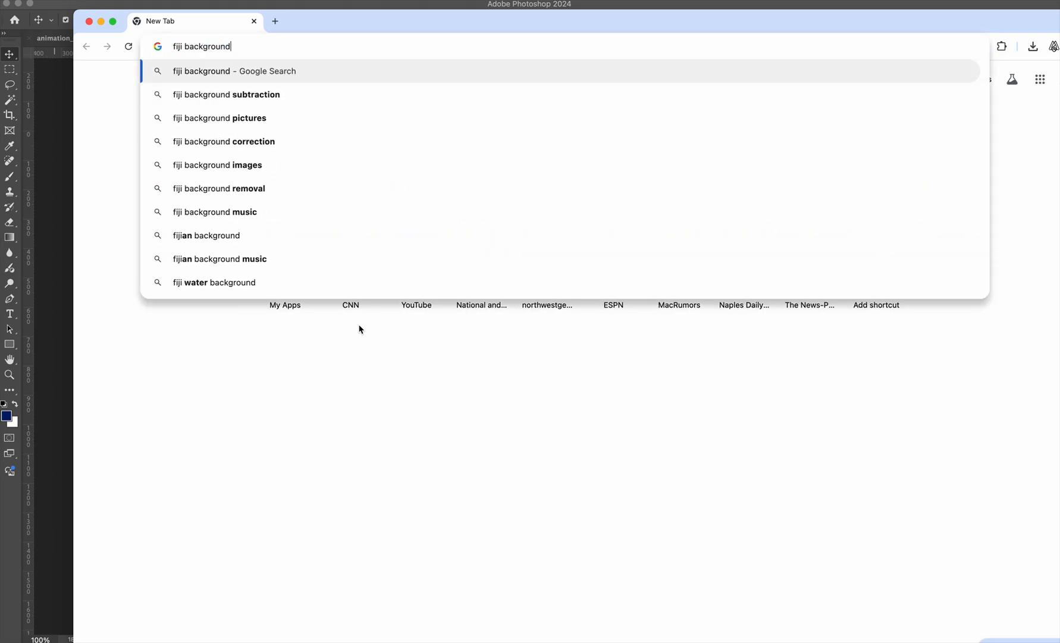
key(Return)
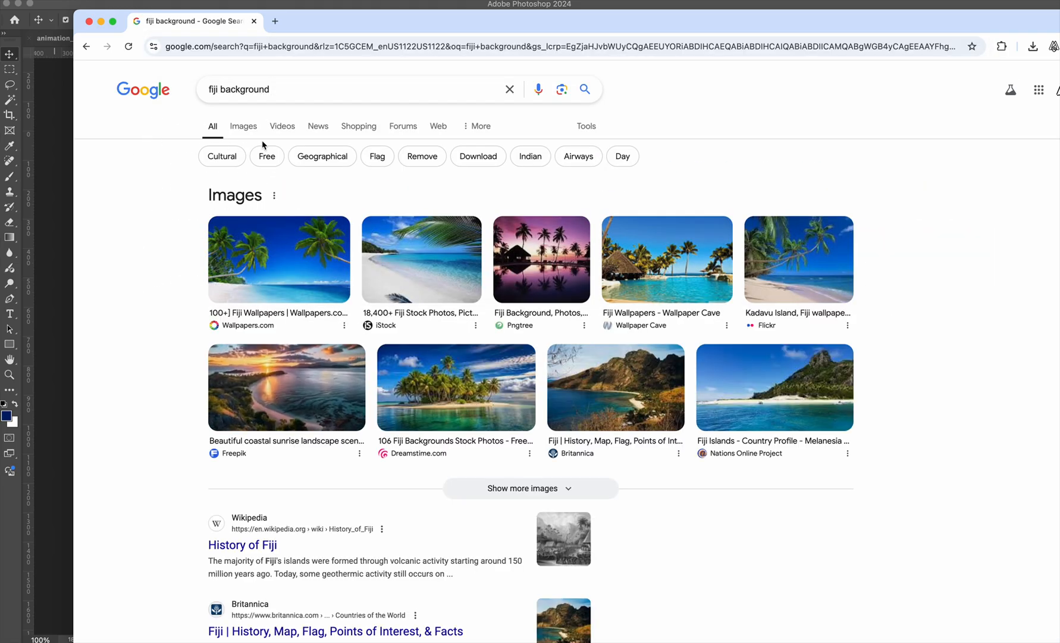
Step: Show the image results for the Fiji background search and filter them to large size
click(251, 128)
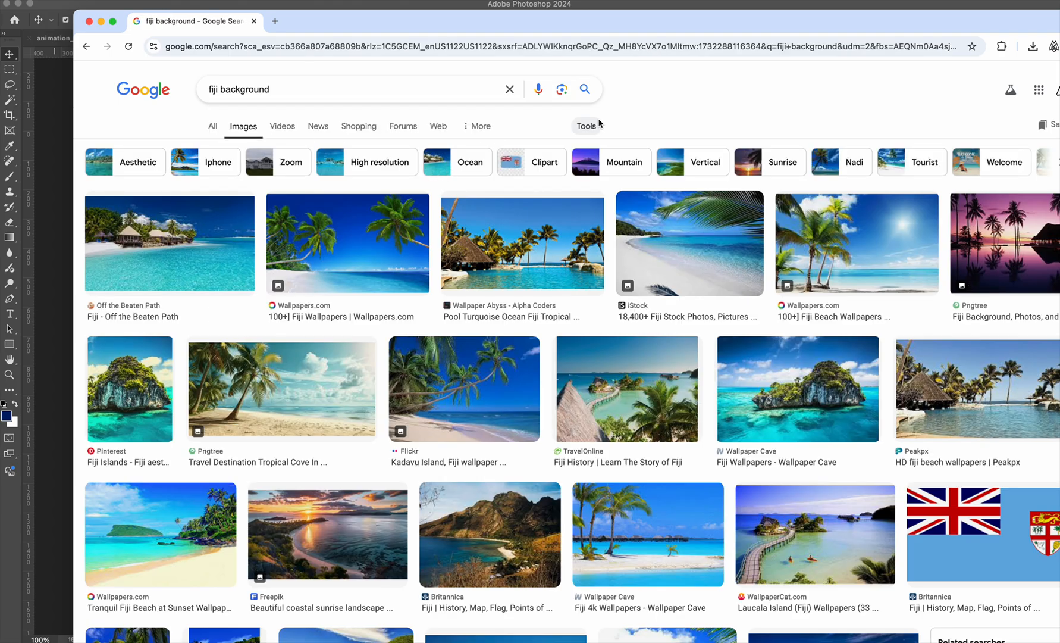
click(591, 126)
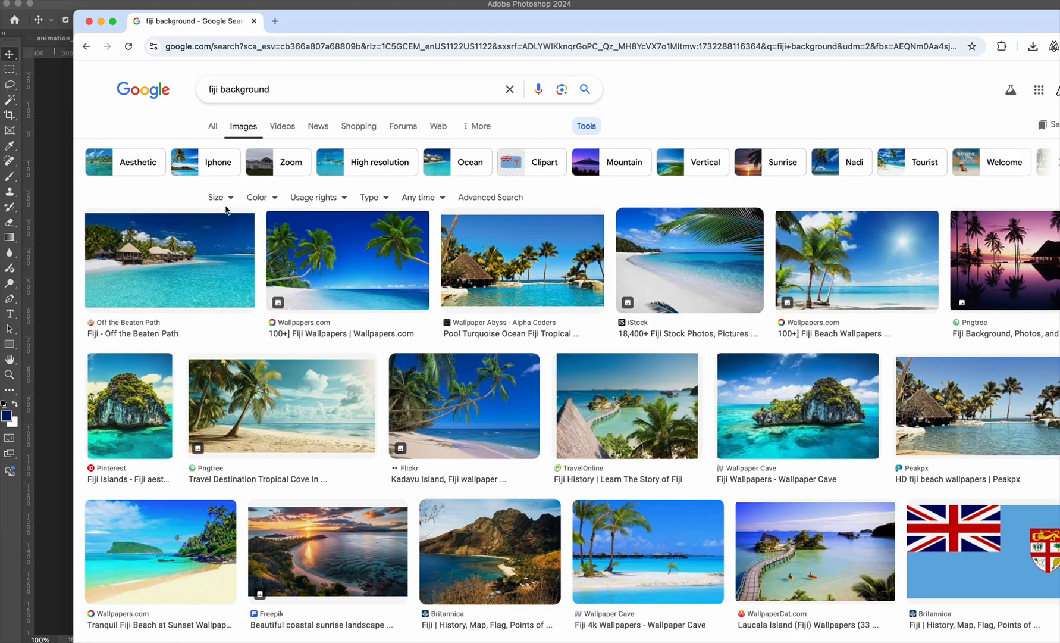
click(218, 198)
click(225, 233)
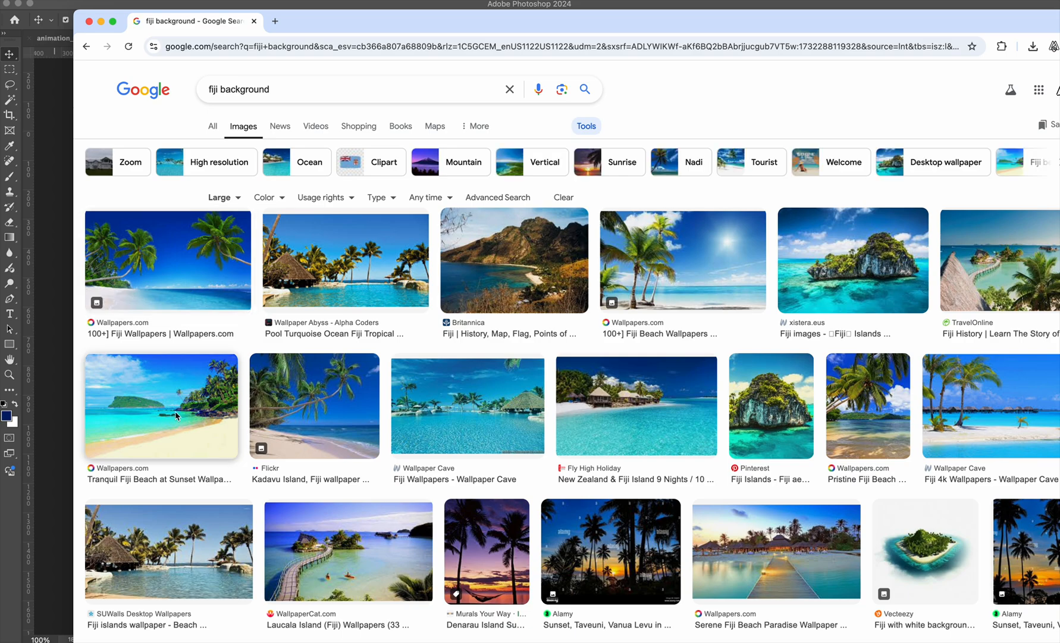
Step: Save the rocky island image from xistera.eus and open the file 326549.webp in Photoshop
click(798, 284)
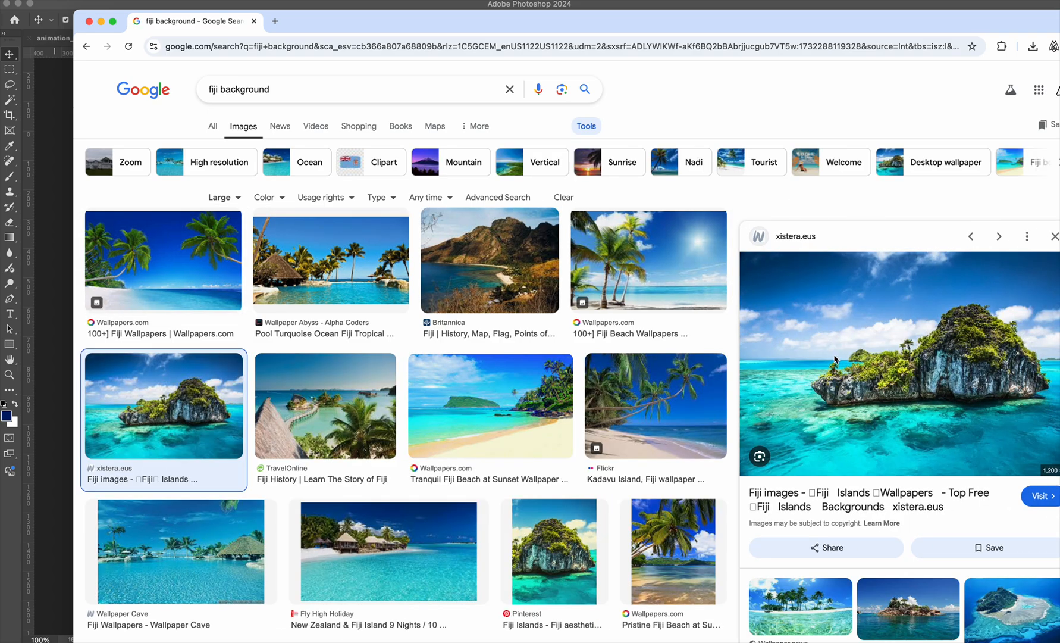
drag(834, 360, 857, 371)
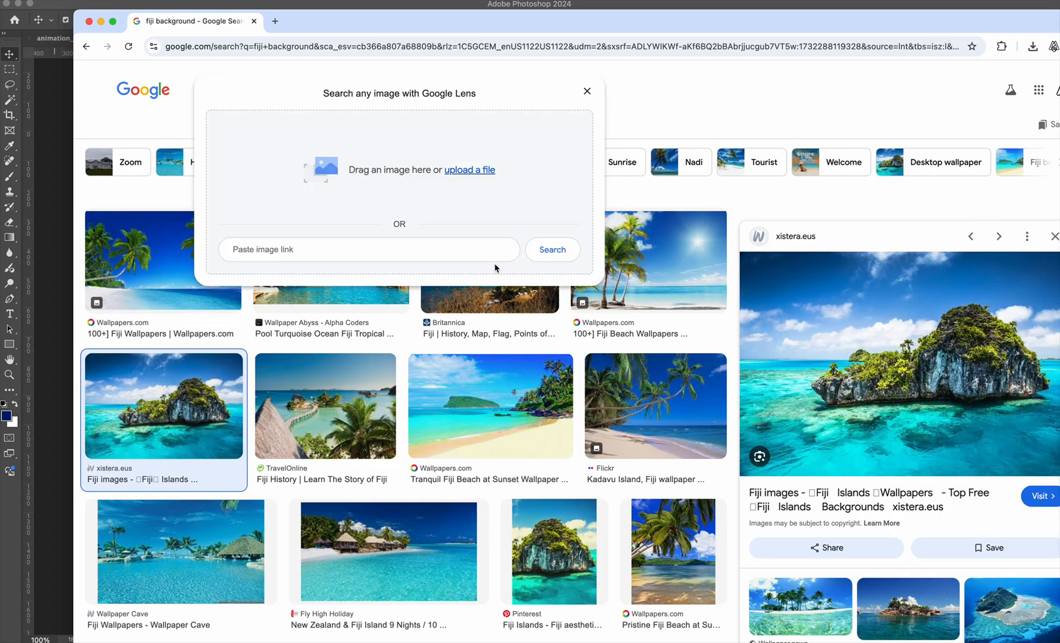
click(100, 21)
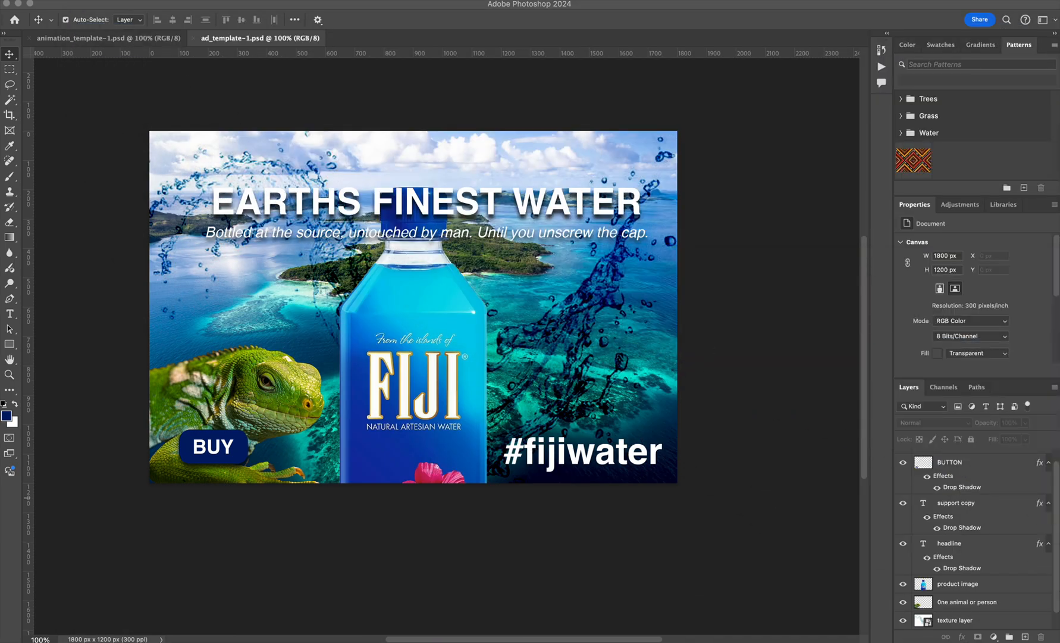
mouse_move(619, 640)
mouse_down()
mouse_move(609, 600)
mouse_move(512, 464)
mouse_up()
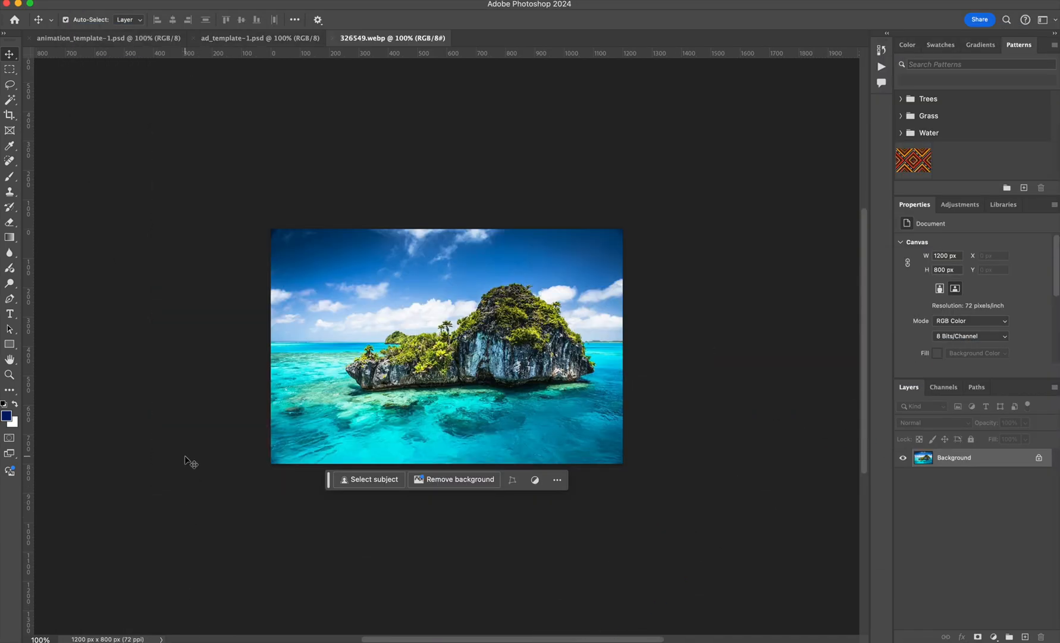
Step: Copy the entire island photo and paste it into ad_template-1.psd directly above the background image layer
key(super+a)
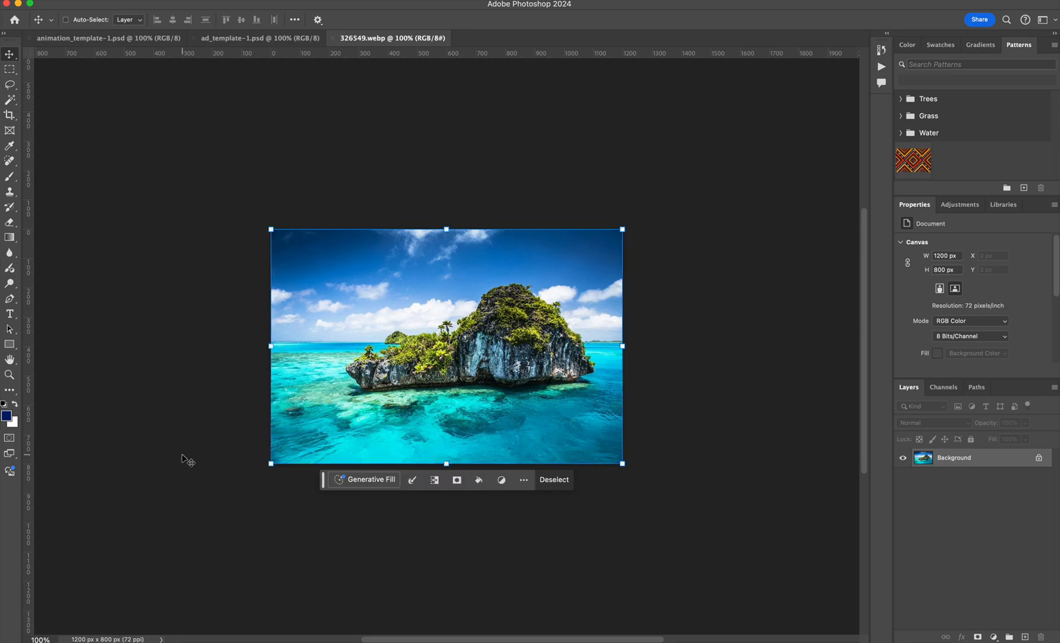
click(224, 39)
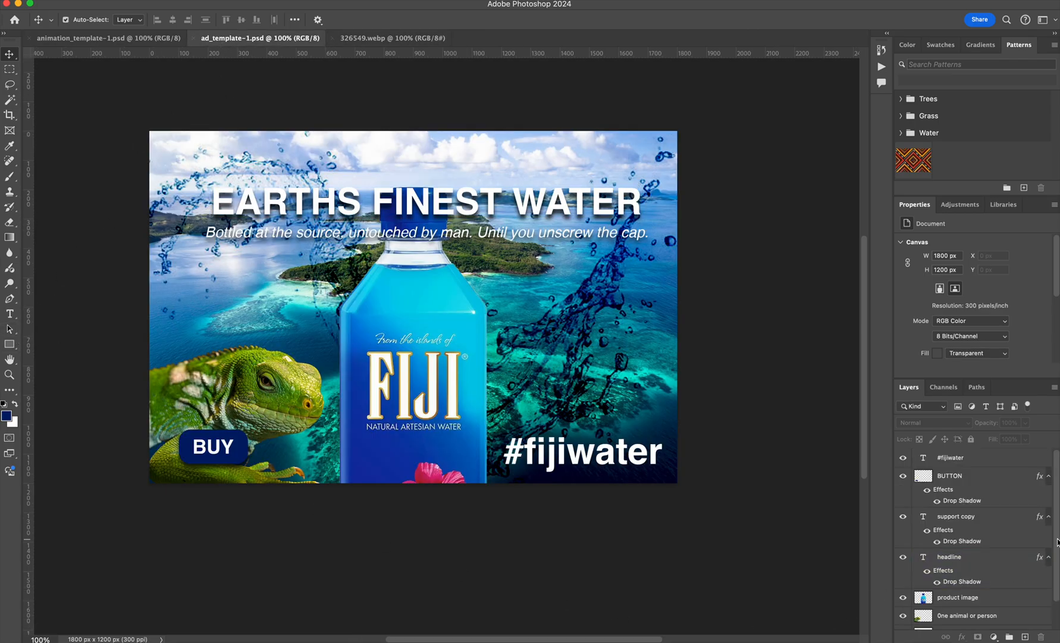
scroll(1051, 559, down, 2)
click(995, 620)
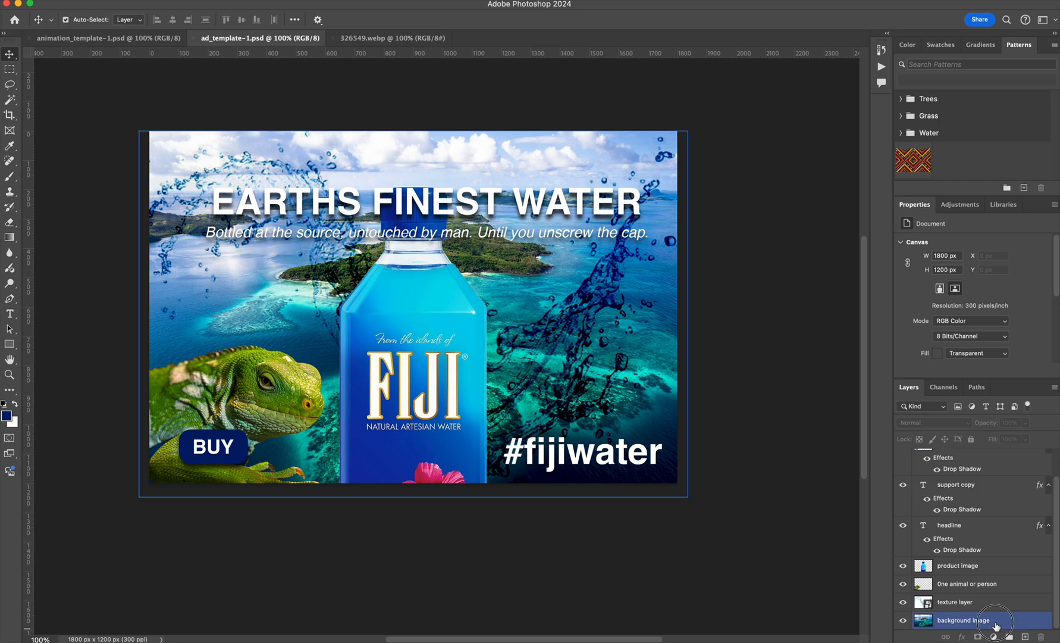
key(super+v)
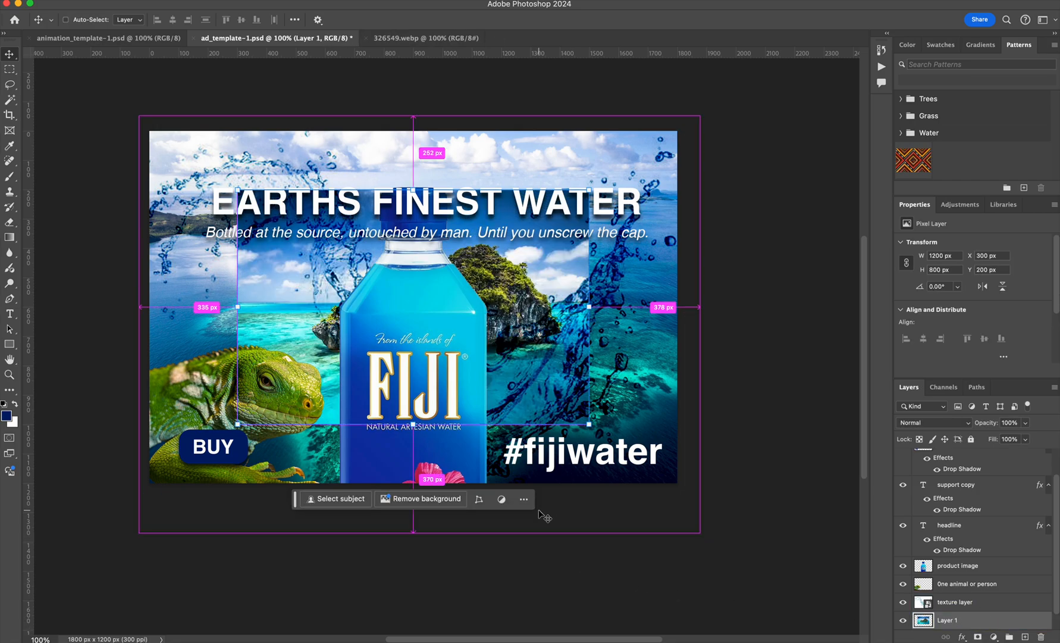
Step: Check the pasted island layer by toggling its visibility, and hide the original background image layer beneath it
click(287, 294)
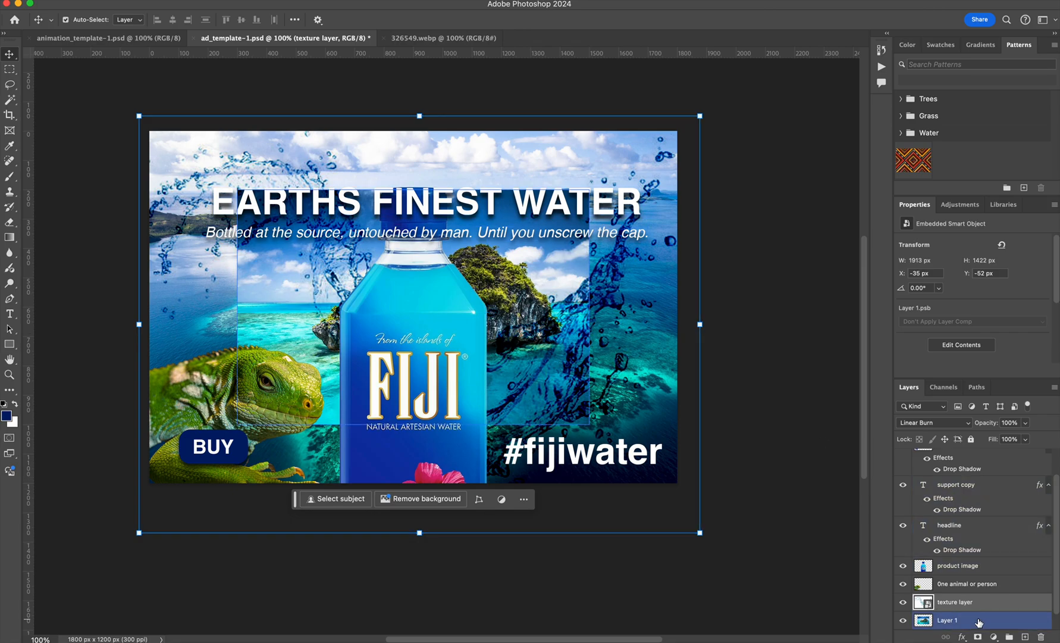
click(980, 622)
click(903, 621)
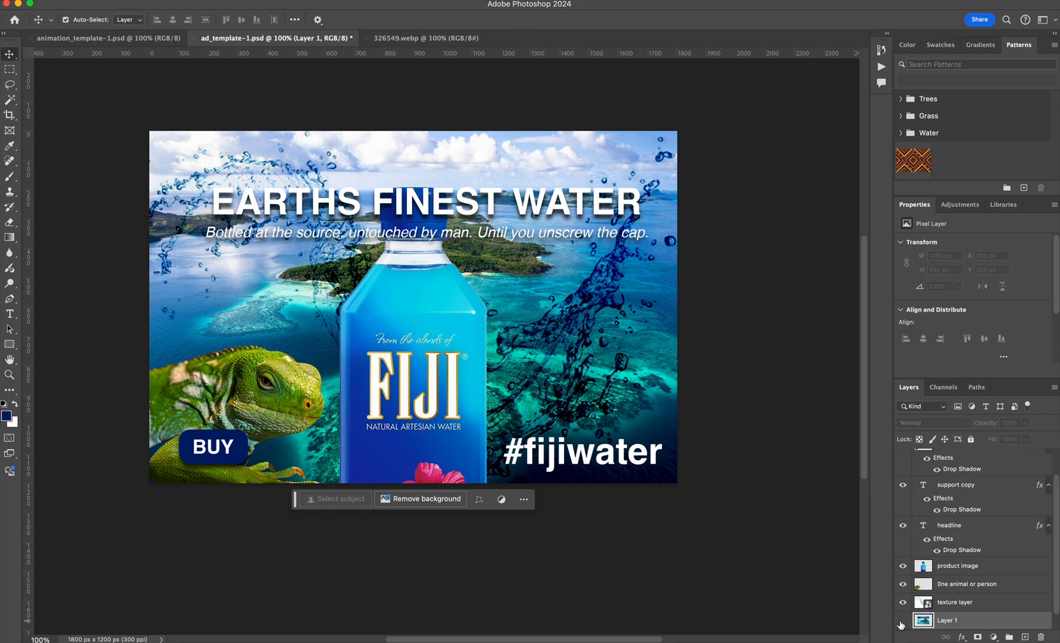
click(903, 620)
scroll(1055, 571, down, 1)
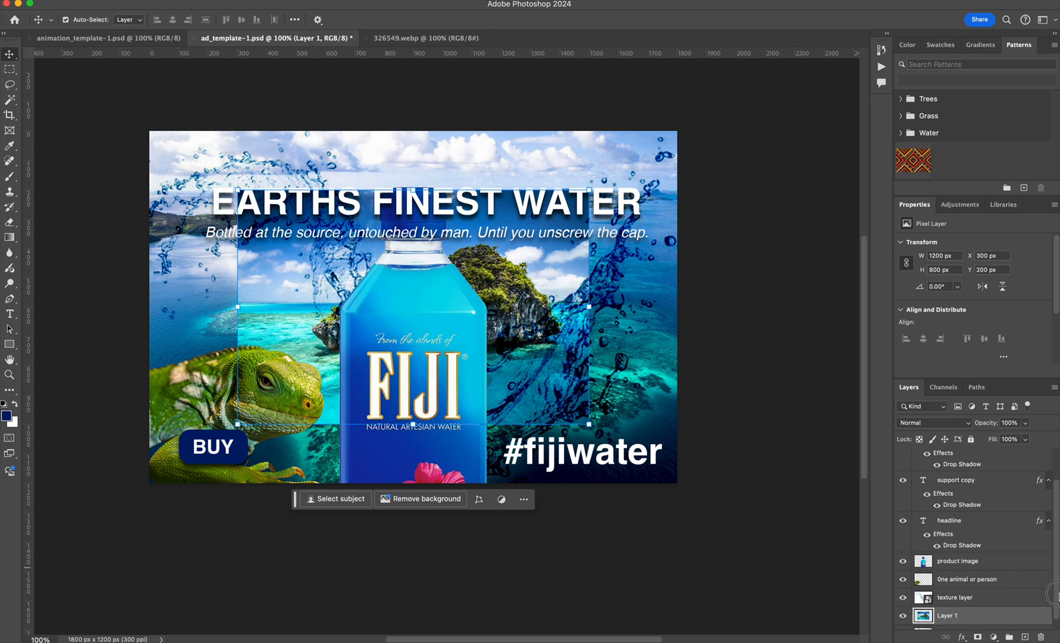
click(902, 620)
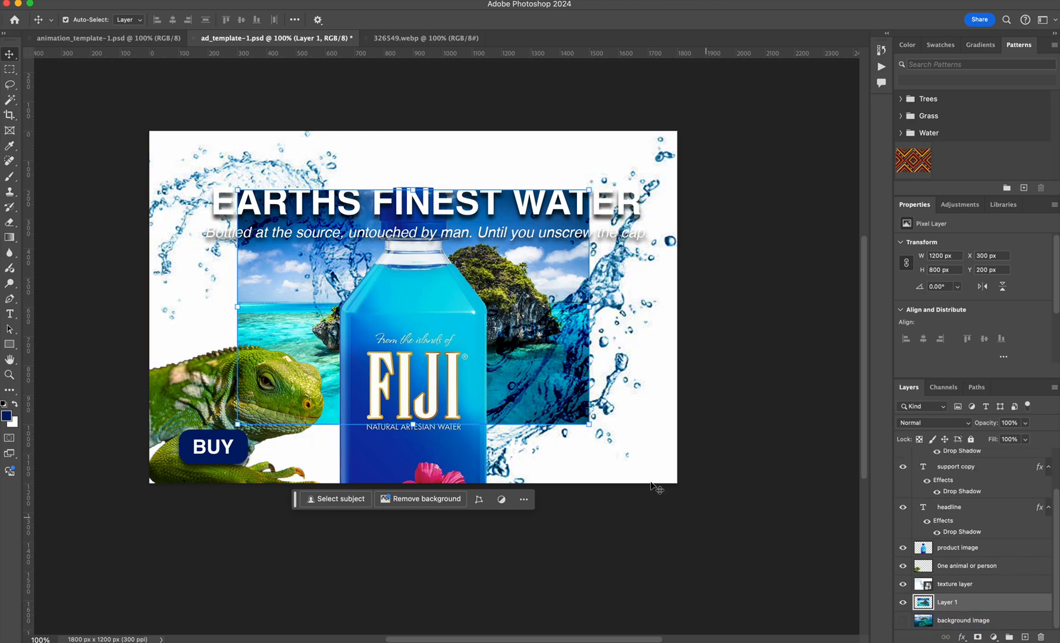
Step: Convert the pasted island layer to a smart object and scale it to about 152% so it covers the canvas
right_click(983, 606)
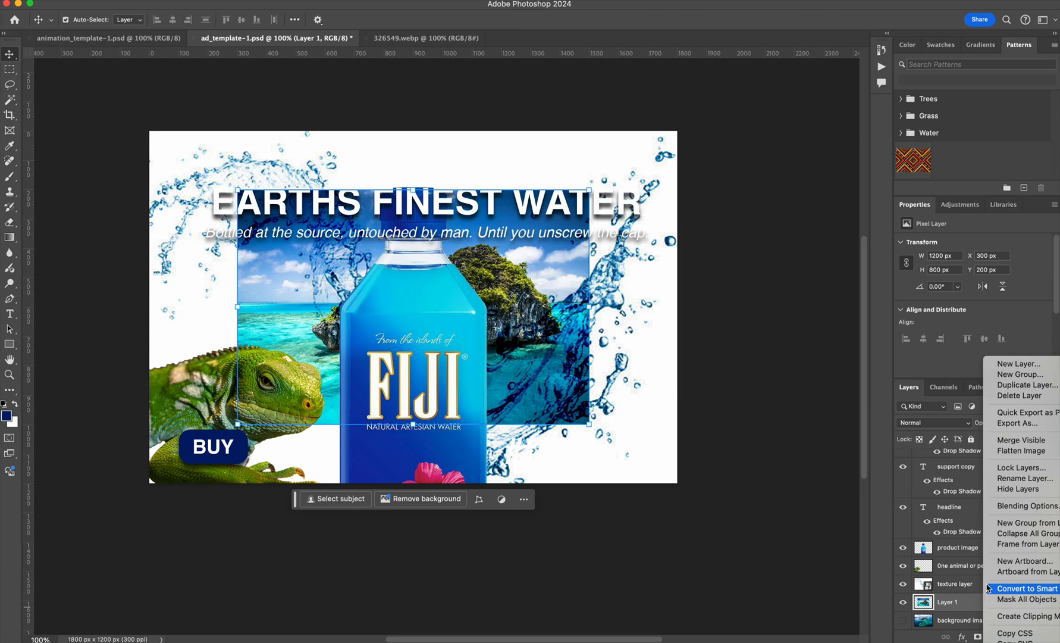
click(996, 590)
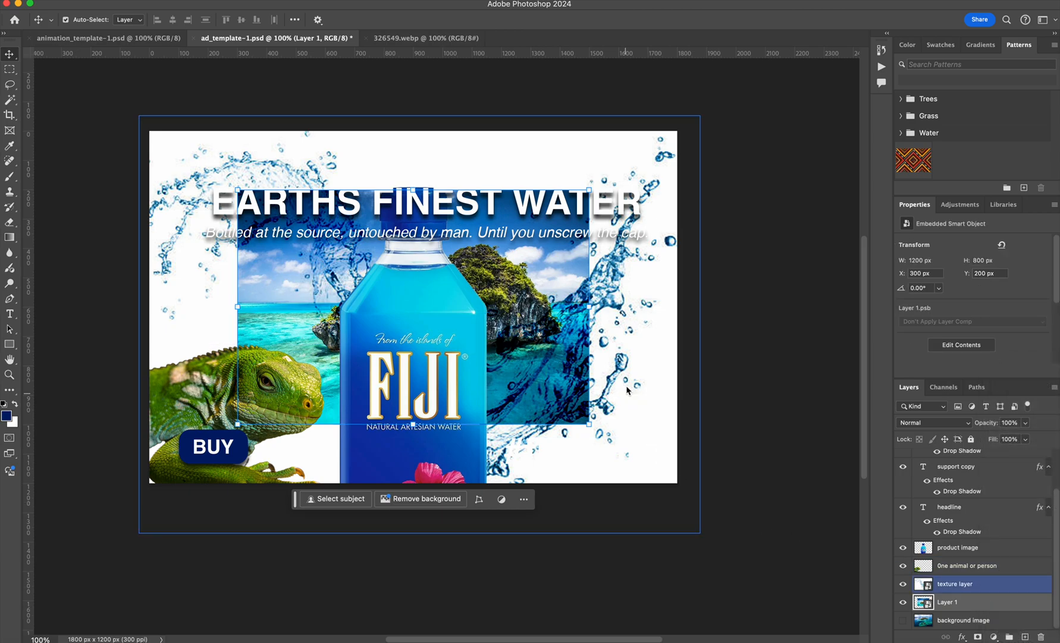
click(588, 191)
drag(588, 191, 698, 152)
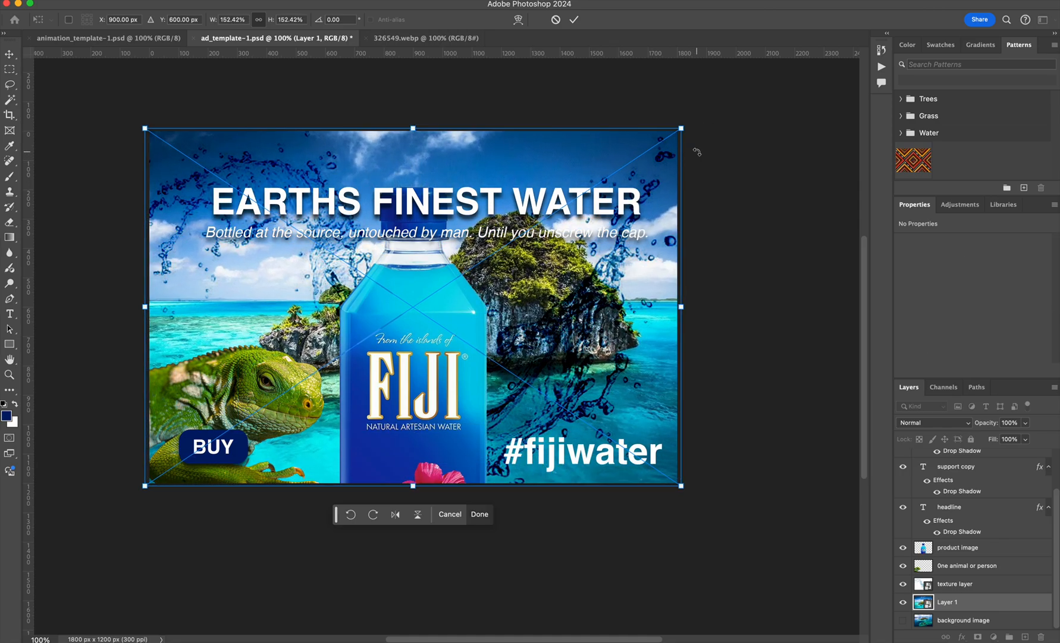
key(Return)
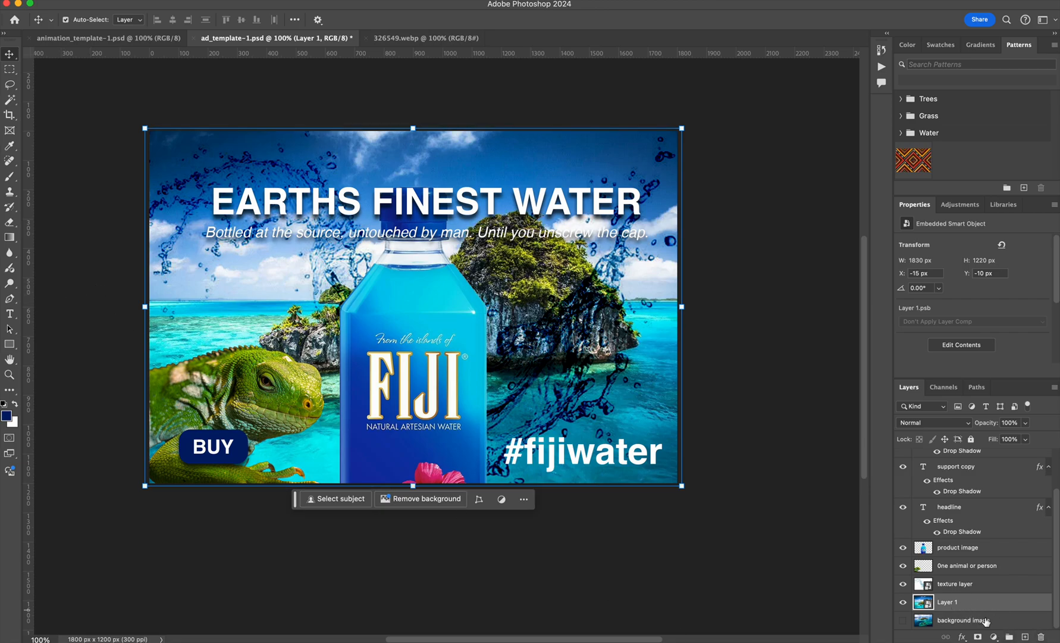
Step: Delete the hidden original background image layer
click(986, 621)
click(1041, 636)
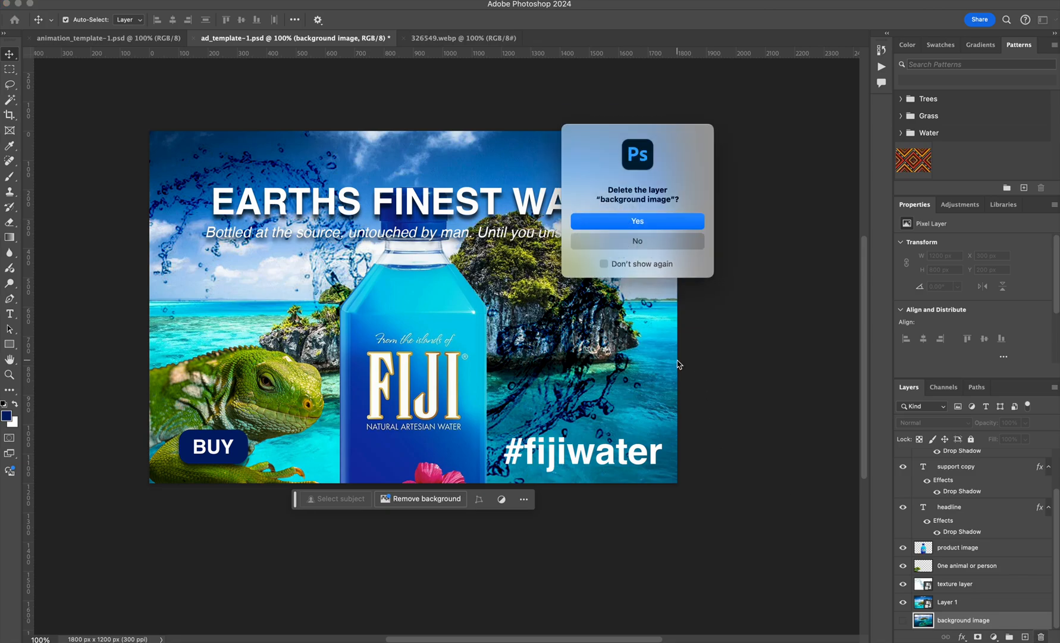
click(640, 222)
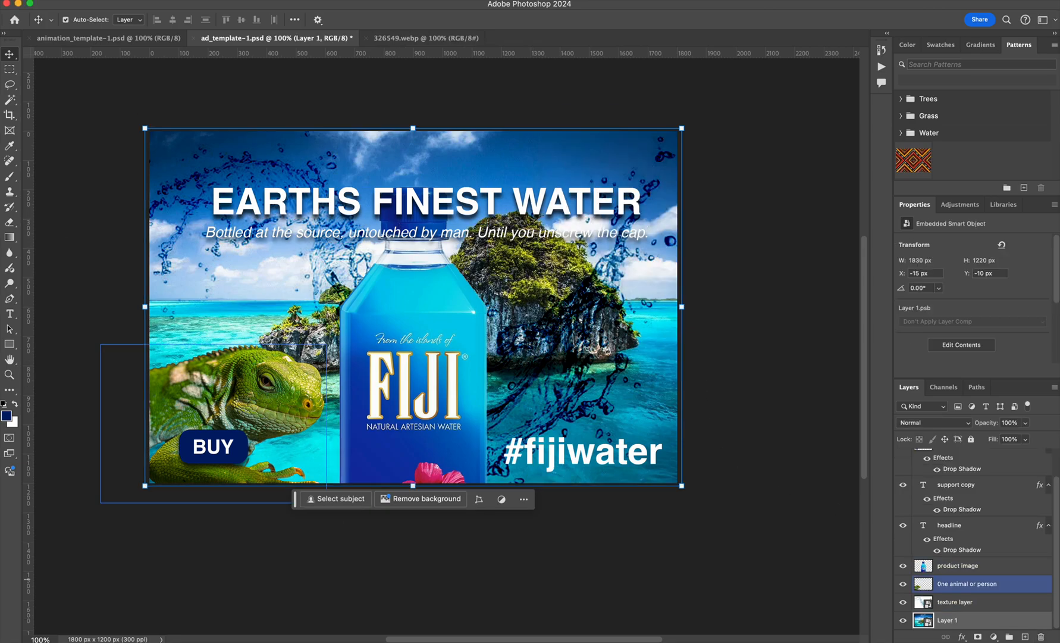
Step: Rename the pasted island image layer as "new background layer"
double_click(951, 620)
text(new backgroun)
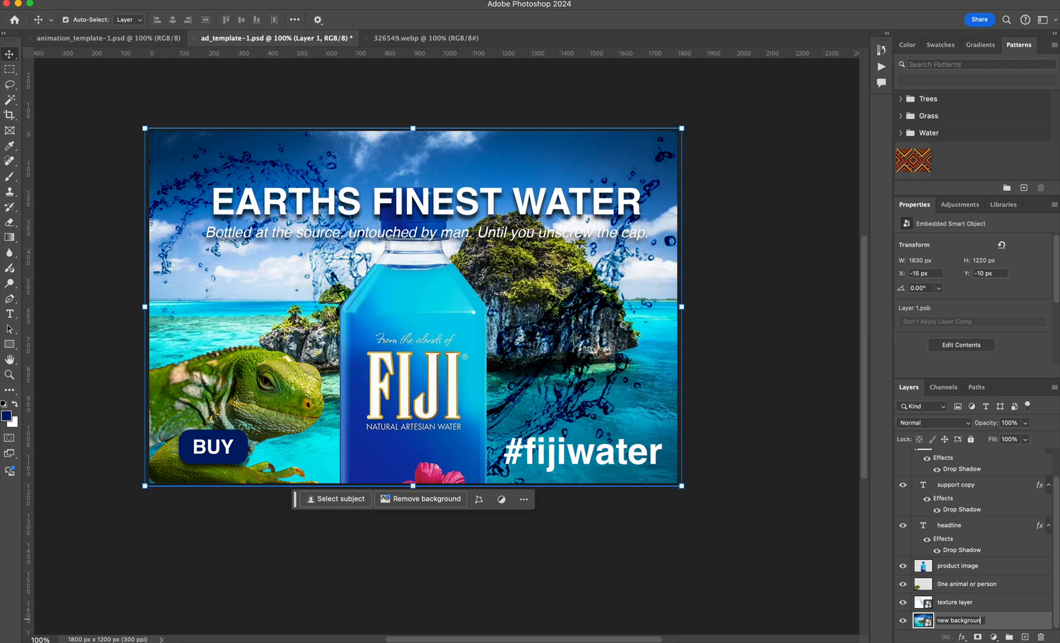
text(d layer)
key(Return)
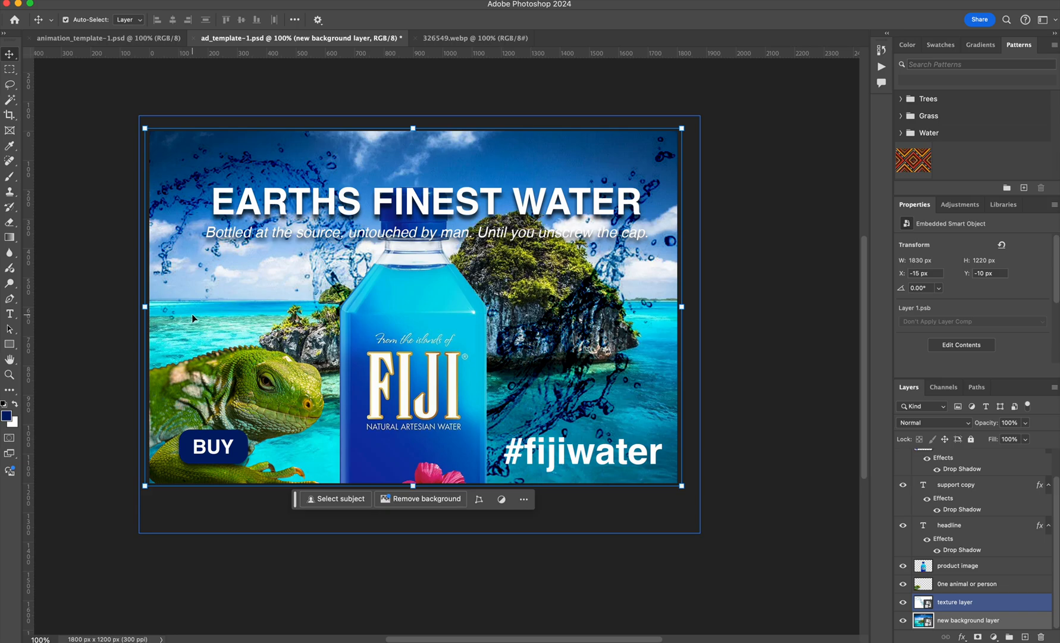
click(415, 379)
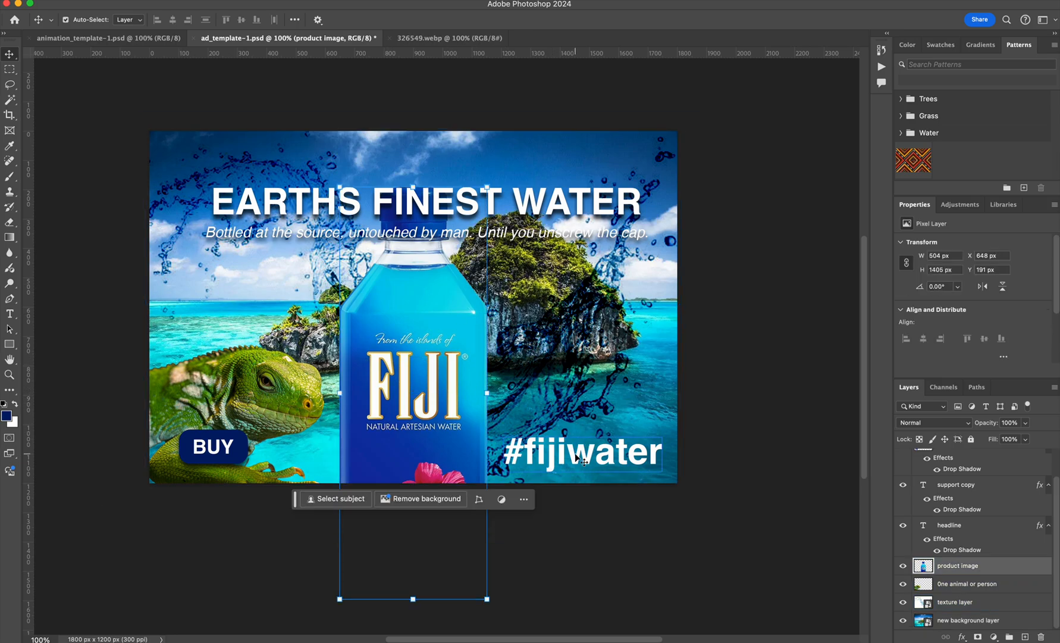
click(576, 456)
click(517, 213)
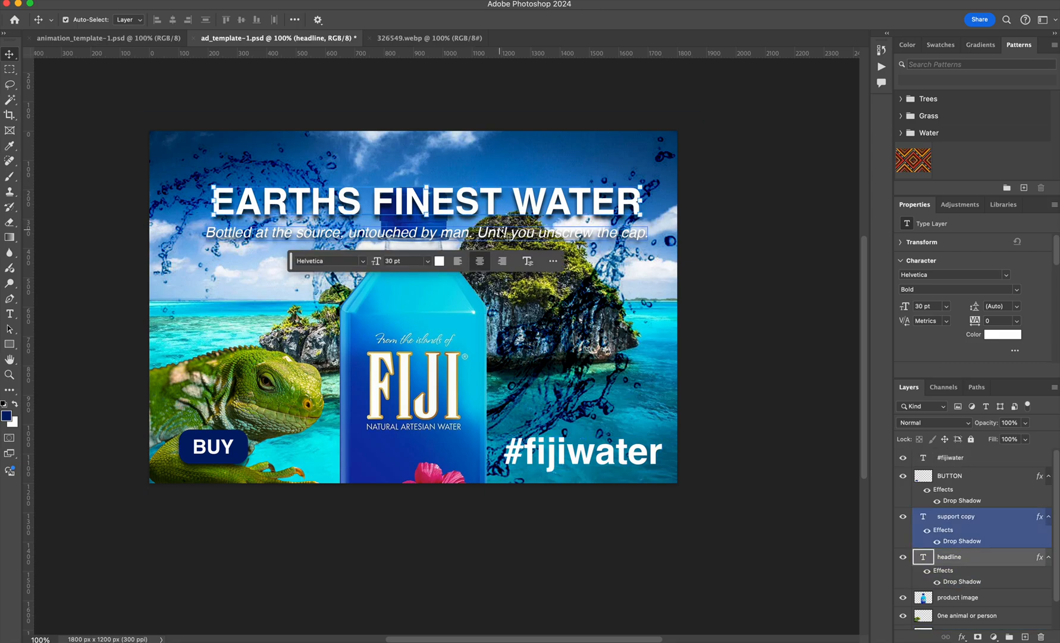
click(508, 234)
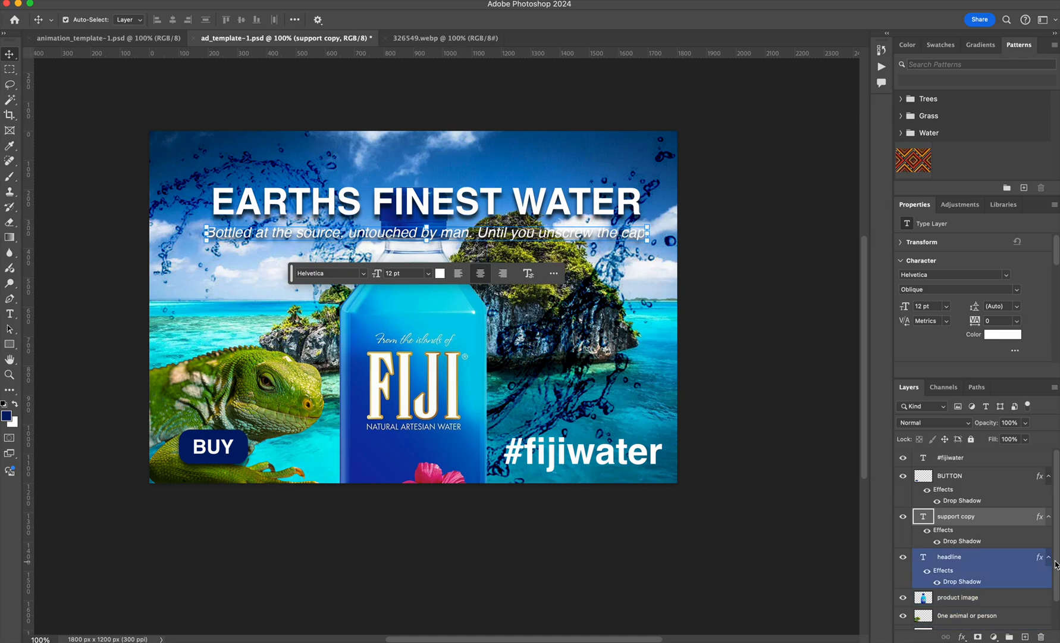
Step: Duplicate the new background layer into the animation_template-1.psd document
click(1056, 623)
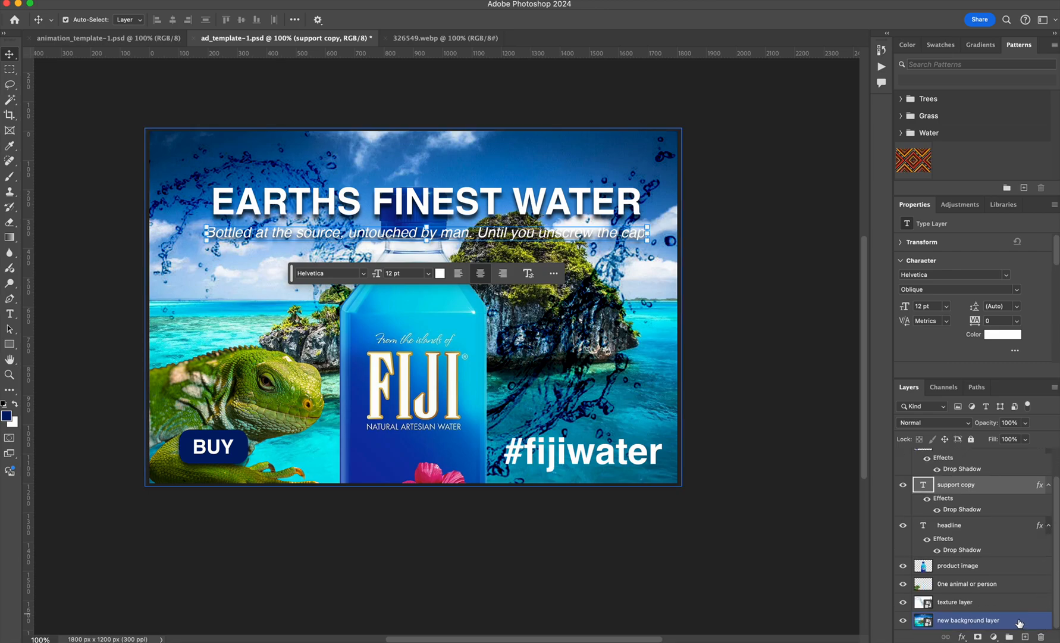
click(1019, 622)
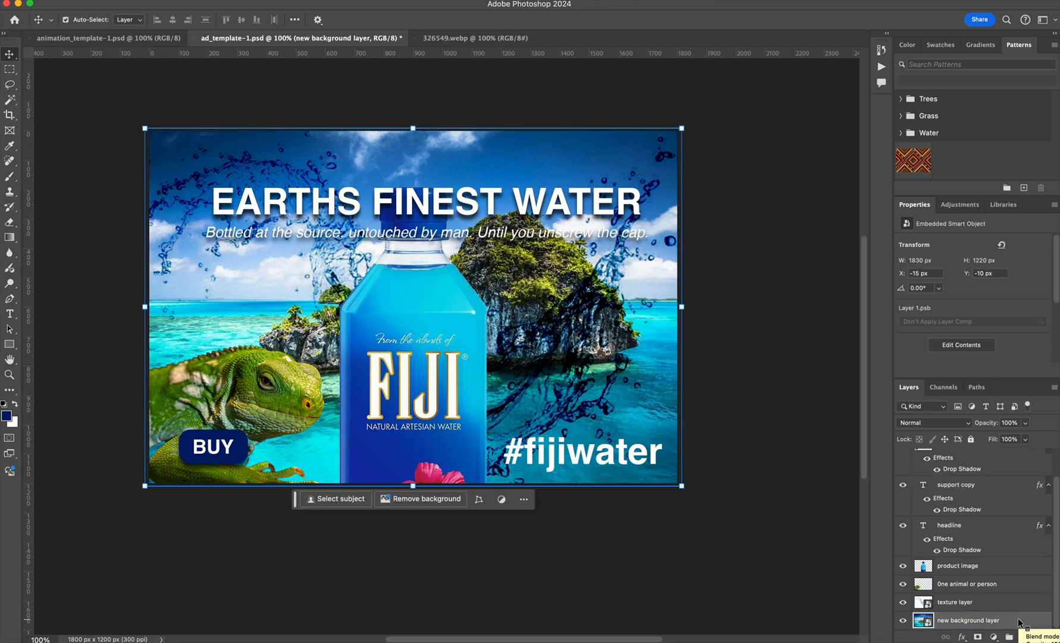
right_click(1019, 622)
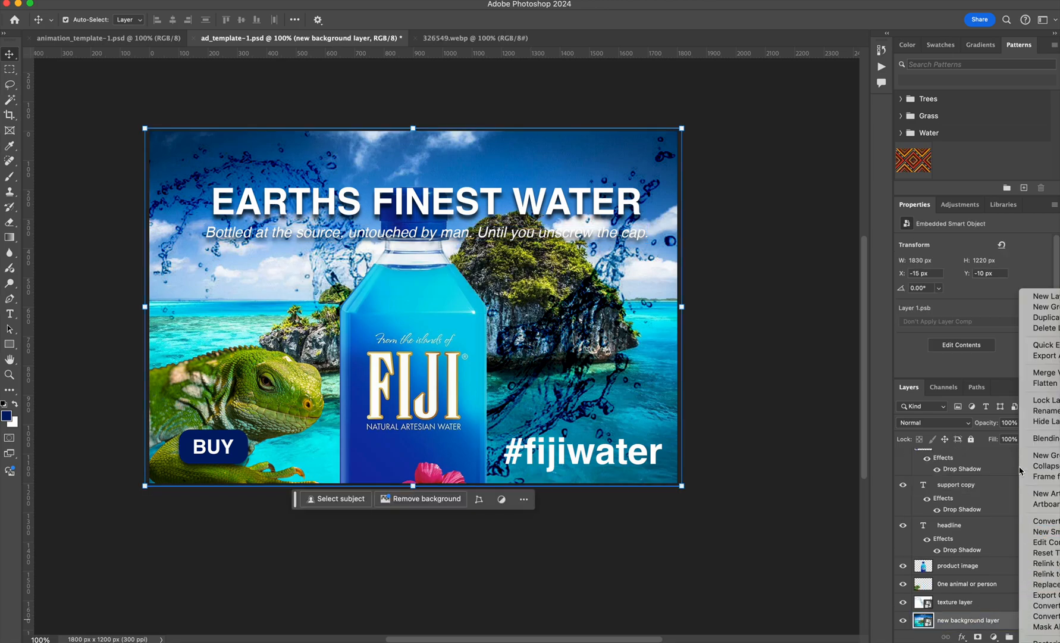
click(1038, 317)
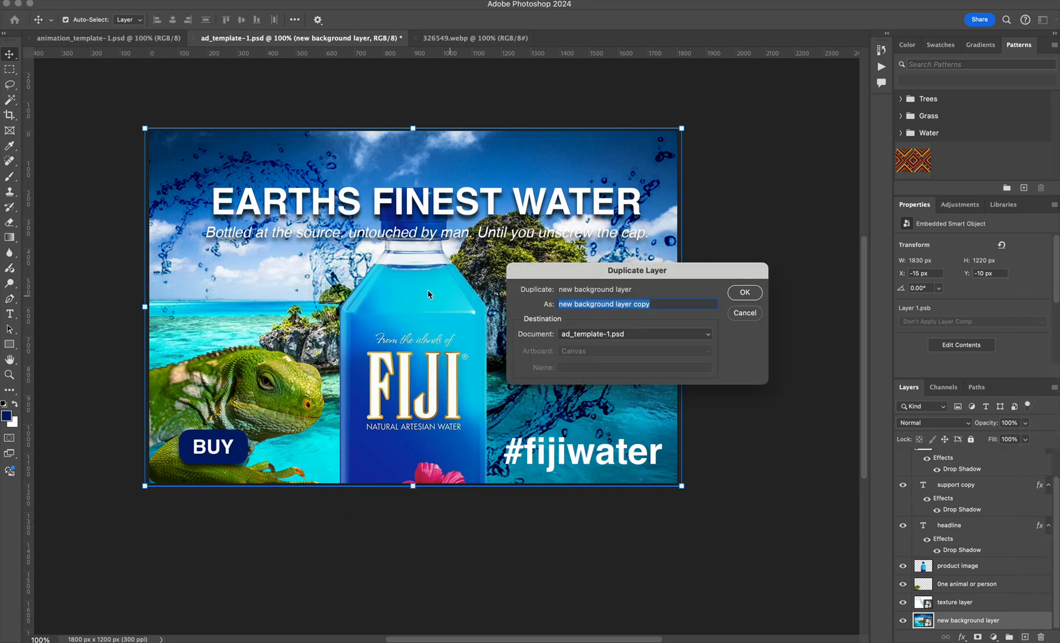
click(590, 339)
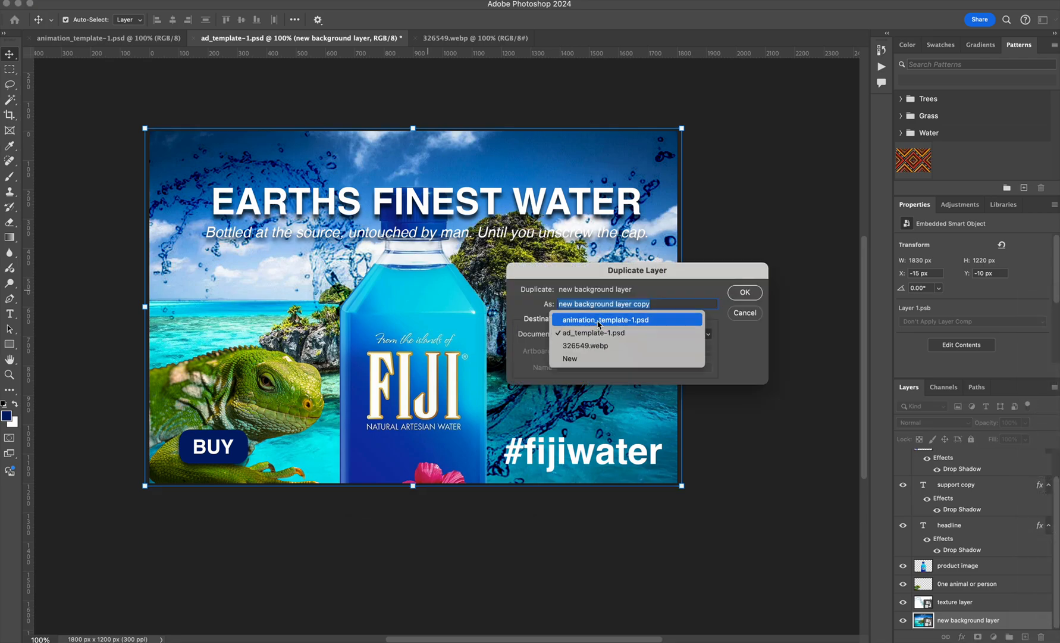
click(597, 321)
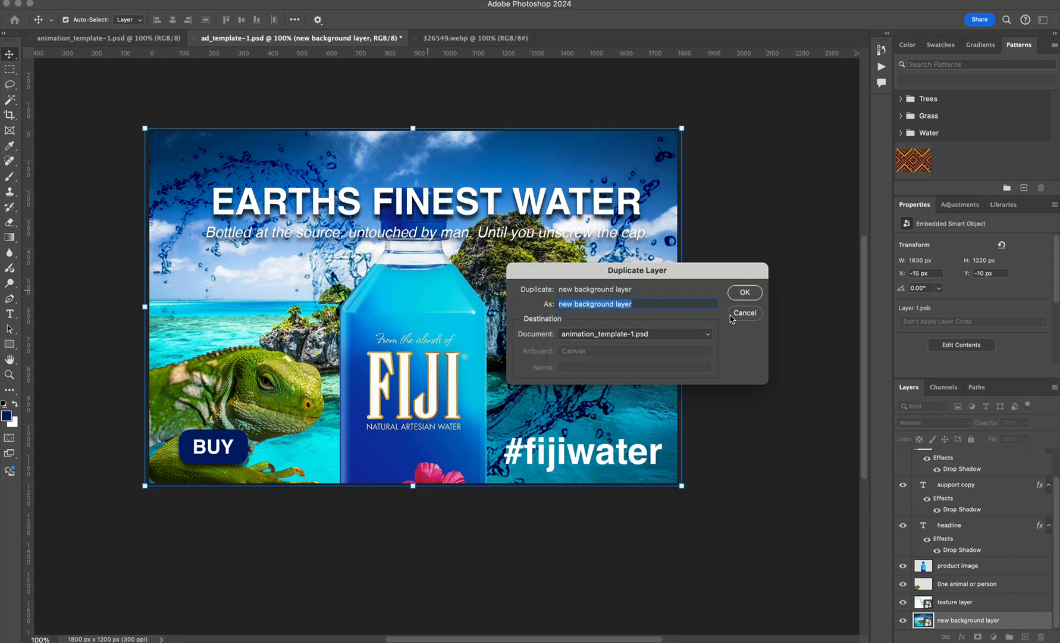
click(744, 292)
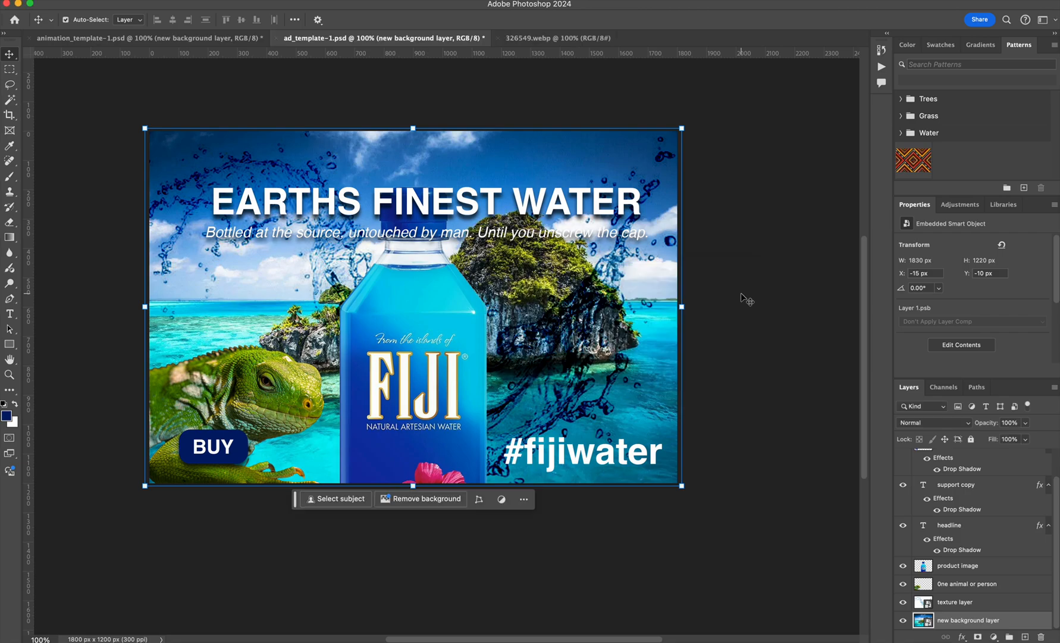
Step: In animation_template-1.psd, scale the duplicated island layer to about 920 × 613 px so it covers the canvas
click(130, 43)
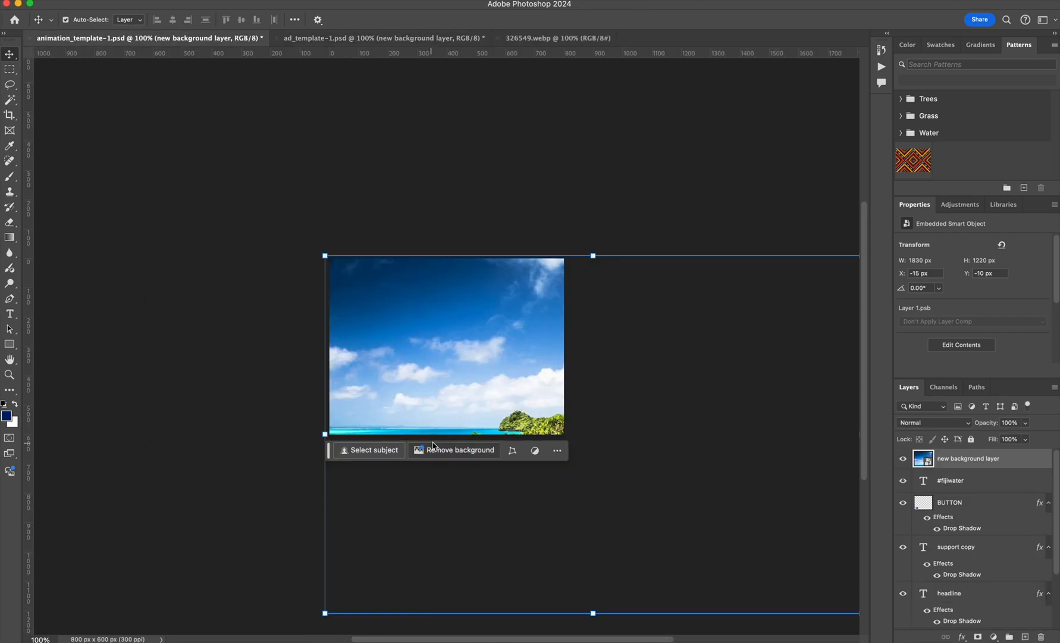
key(super+minus)
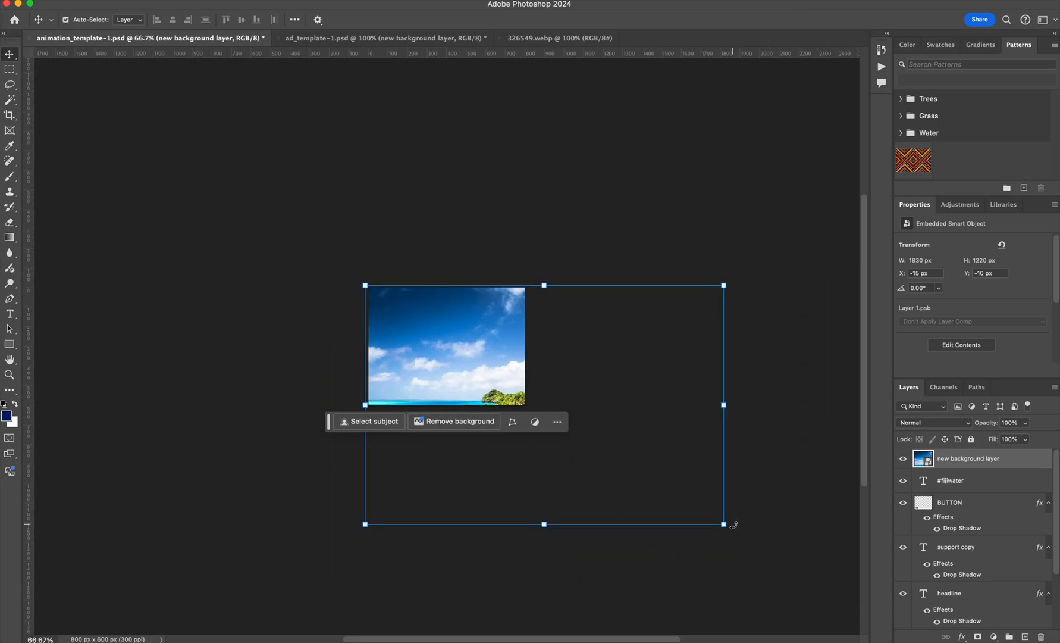
drag(725, 525, 454, 375)
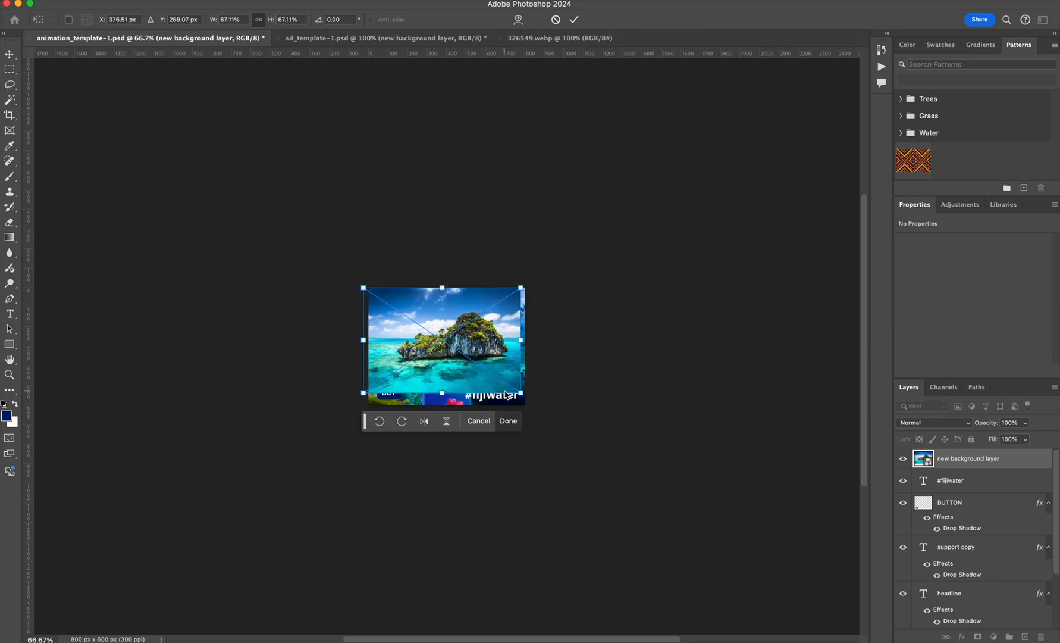
drag(520, 388, 537, 407)
drag(539, 405, 543, 407)
key(Return)
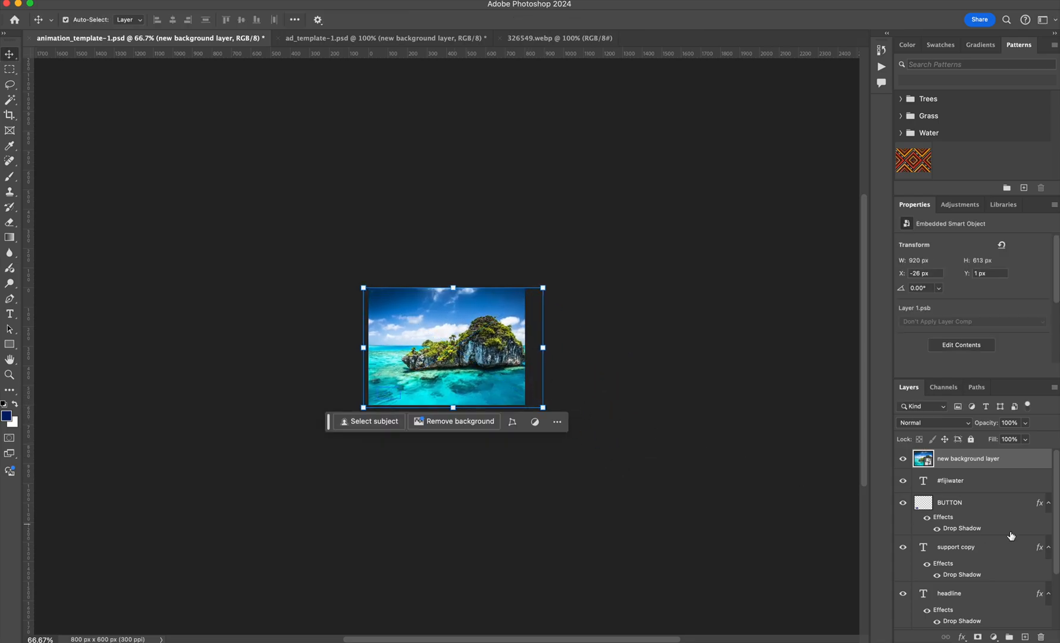
Step: Move the new background layer down the layer stack to directly below the texture layer
drag(1018, 462, 1019, 622)
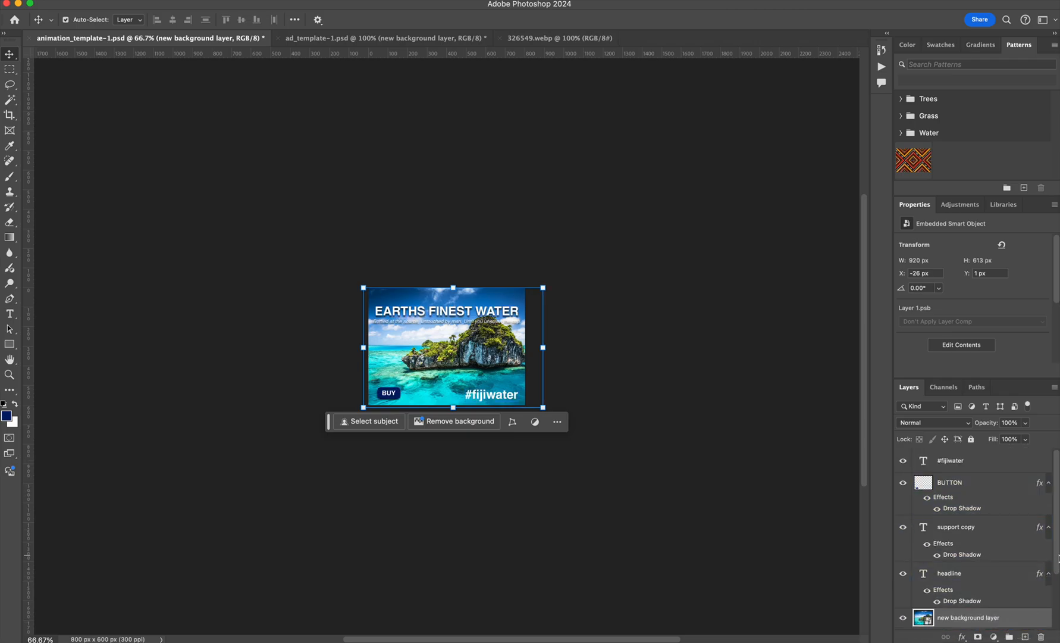
scroll(1026, 589, down, 3)
drag(1008, 543, 1007, 607)
Step: Delete the original background image layer from animation_template-1.psd
click(1004, 620)
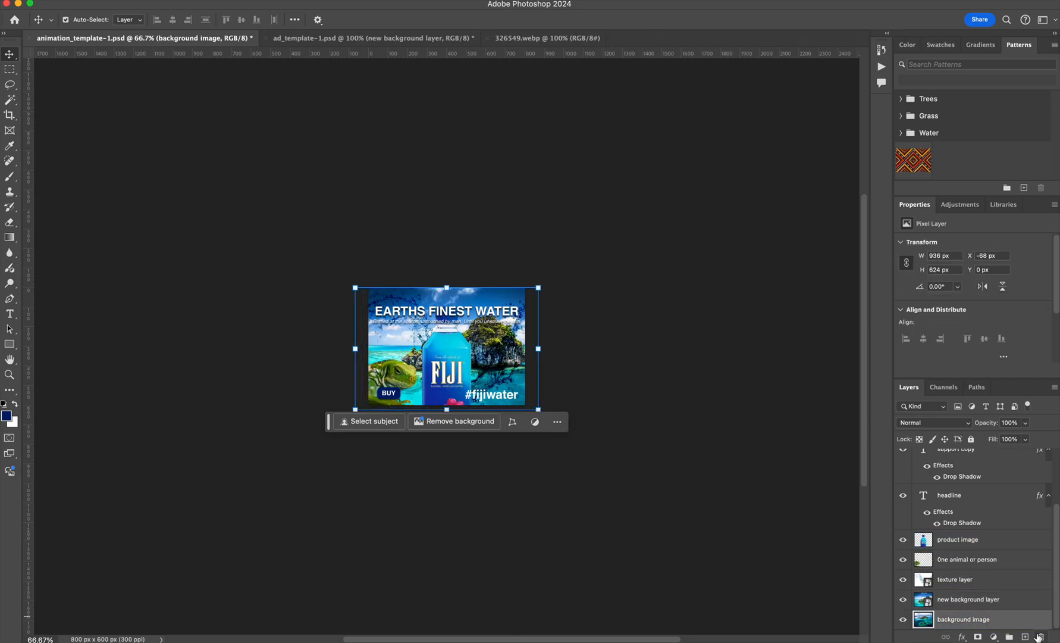
click(1041, 636)
click(622, 224)
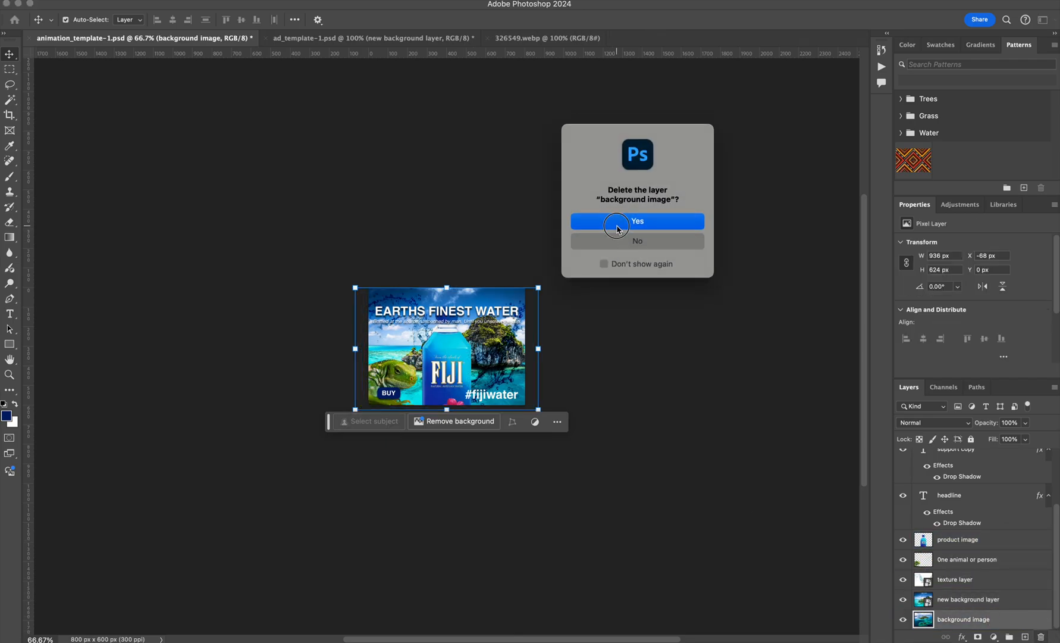
Step: Compare the banner in ad_template-1.psd with the one in animation_template-1.psd
click(372, 37)
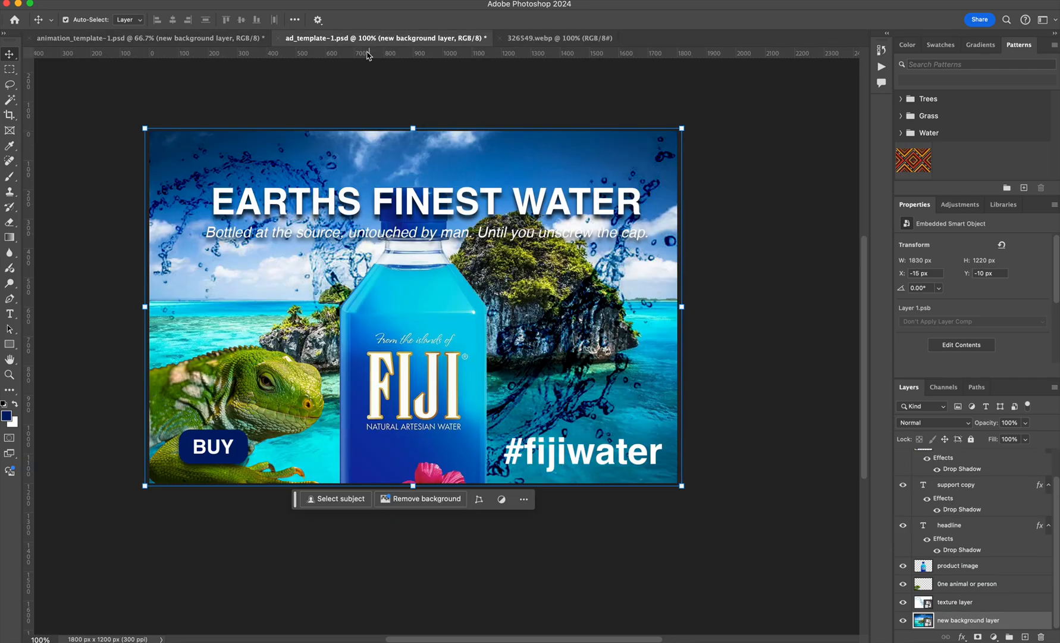
click(352, 249)
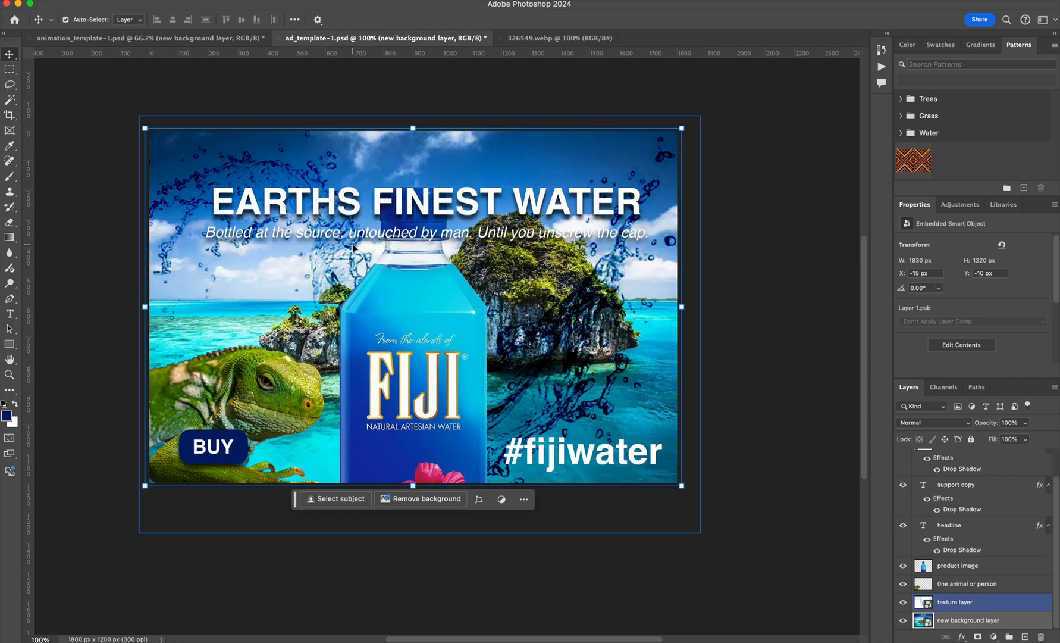
click(149, 37)
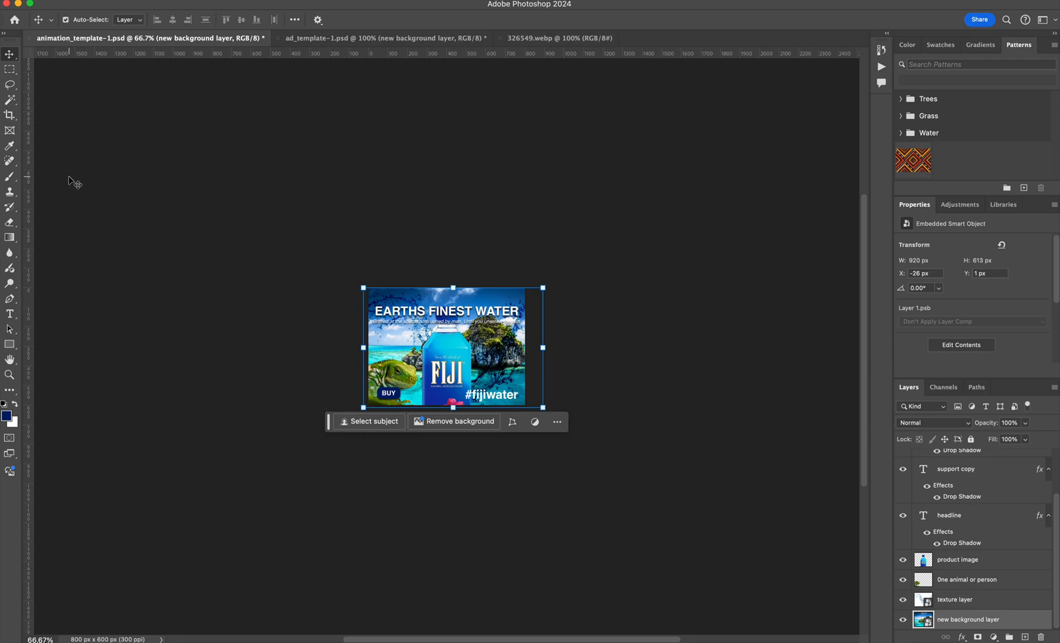
Step: Resize the ad_template-1.psd image proportionally to 900 × 600 pixels, trying a width of 800 before setting the height to 600
click(357, 40)
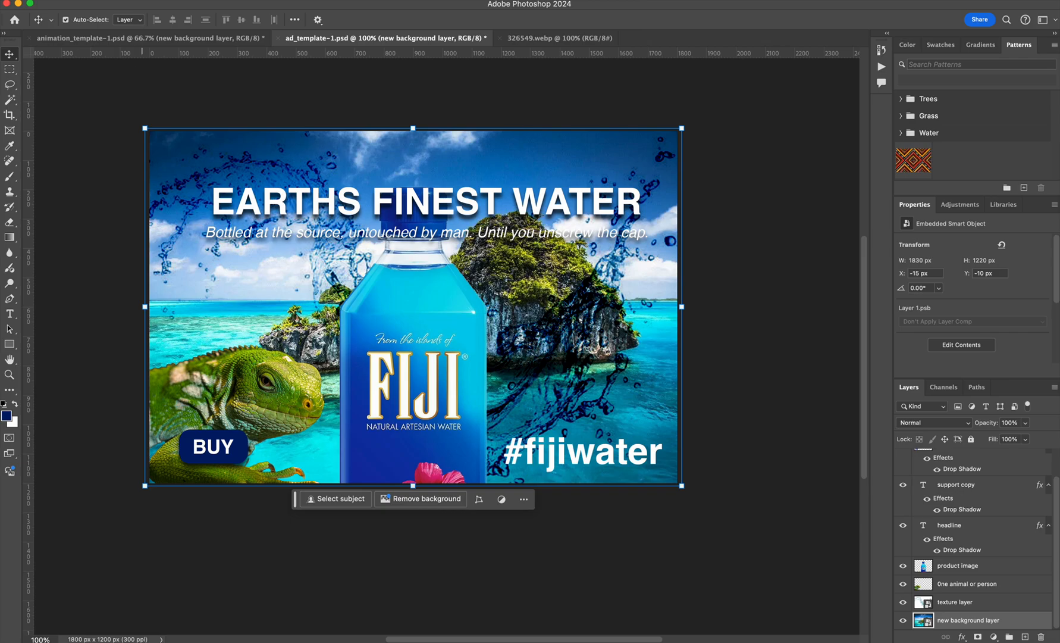
click(144, 0)
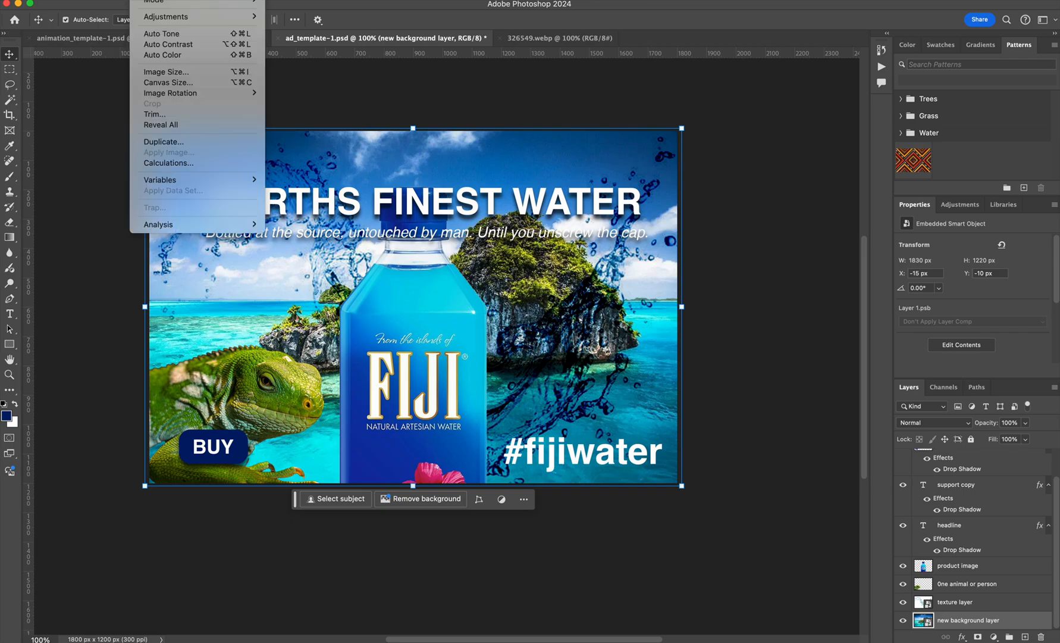
click(170, 72)
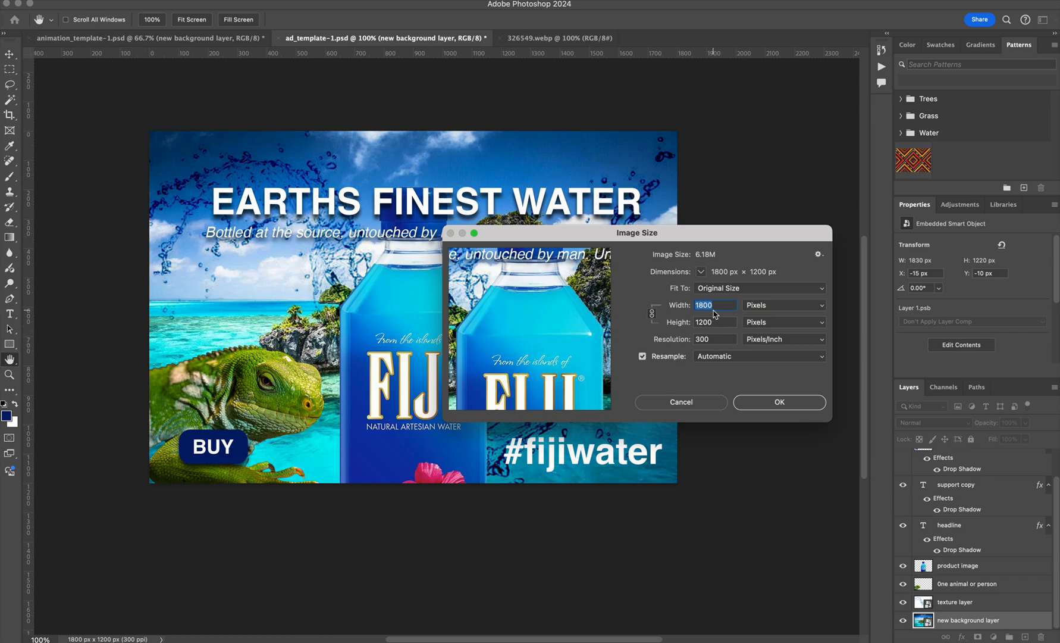
text(800)
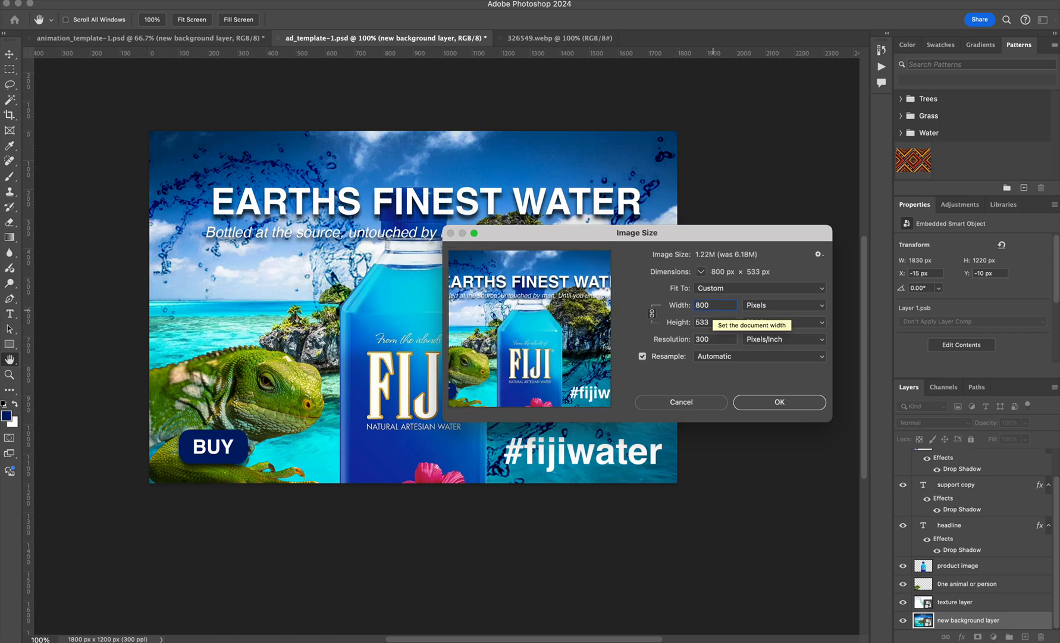
double_click(712, 321)
text(600)
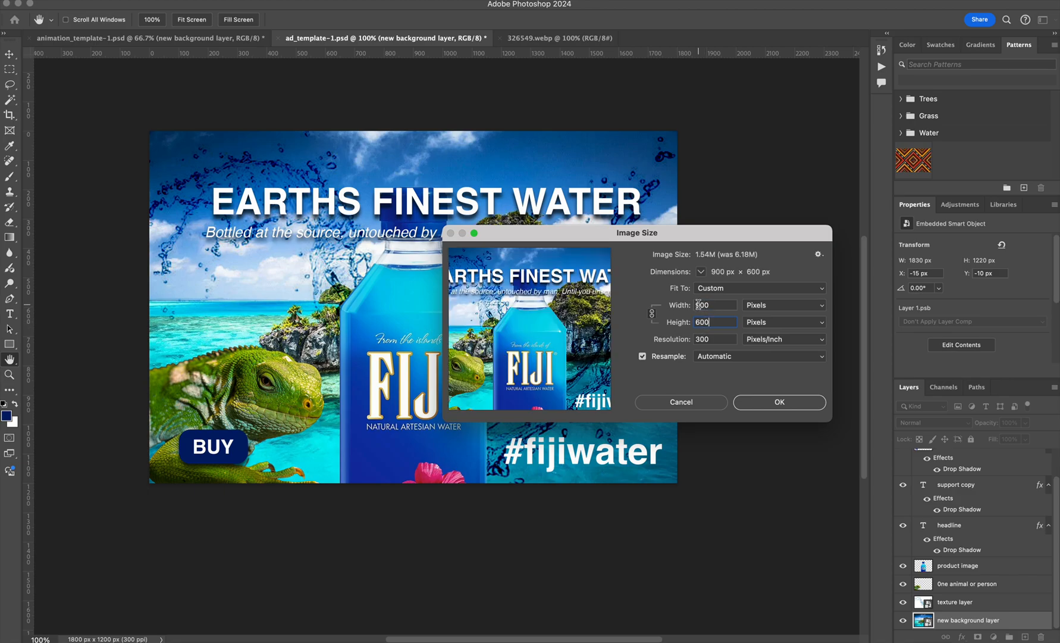
click(778, 402)
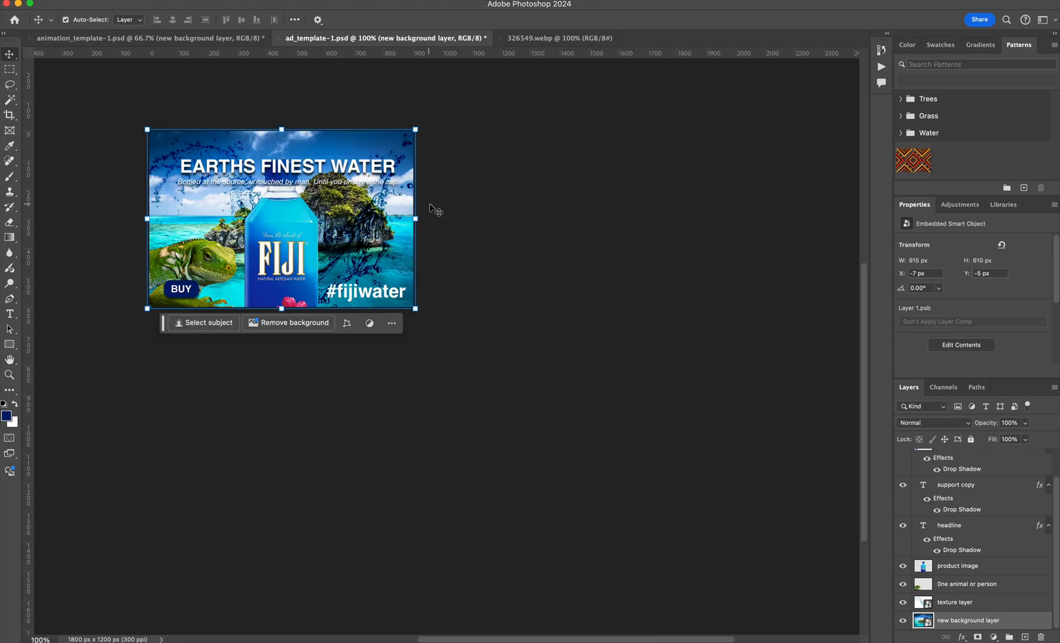
Step: Reduce the canvas width of ad_template-1.psd to 800 pixels with a centred anchor, accepting the clipping
key(super+plus)
drag(306, 178, 573, 360)
click(145, 1)
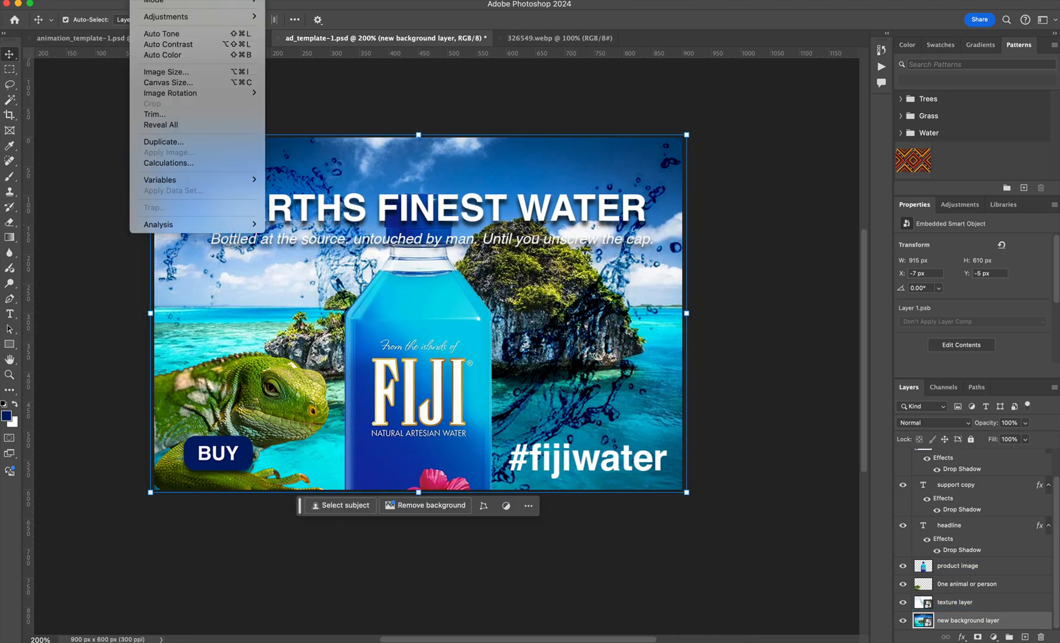
click(178, 82)
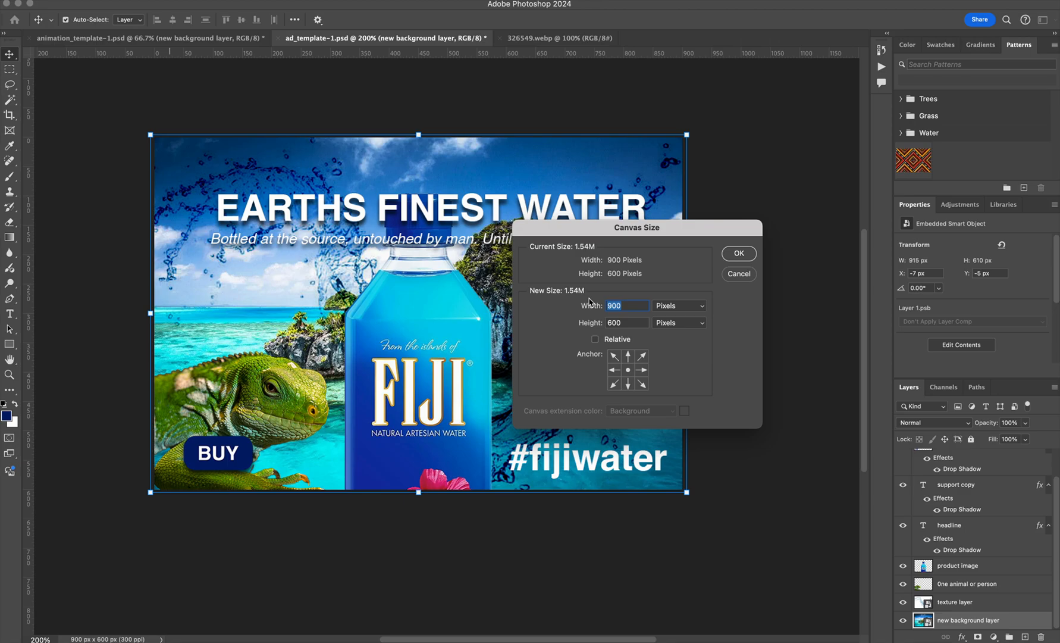
text(800)
click(740, 253)
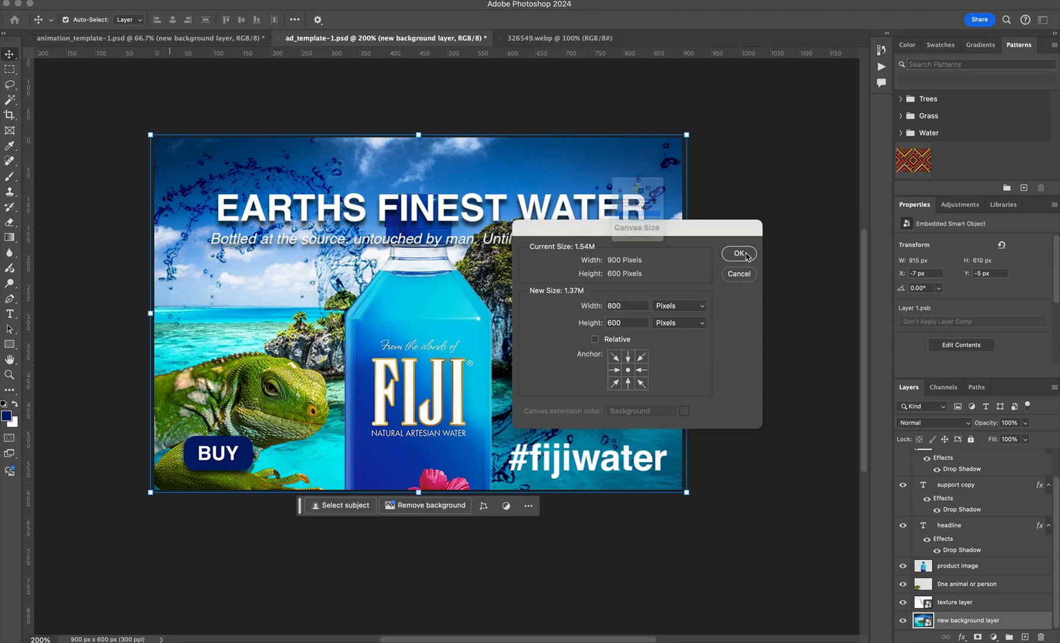
key(Return)
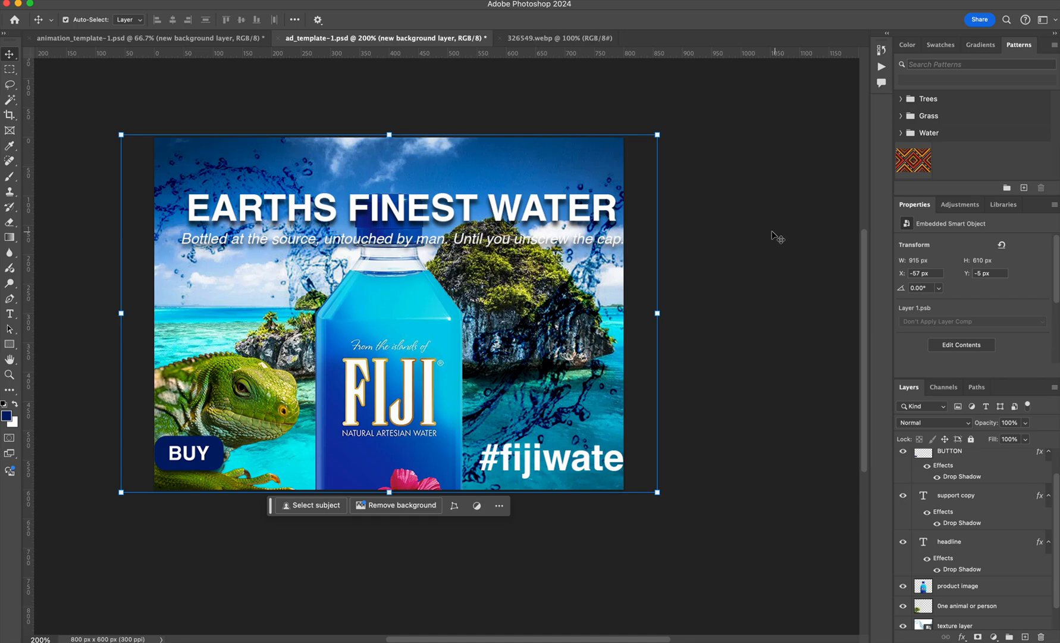
Step: Save the 800 × 600 px ad_template-1.psd to the Desktop as animation.psd in Photoshop format with maximized compatibility
click(88, 40)
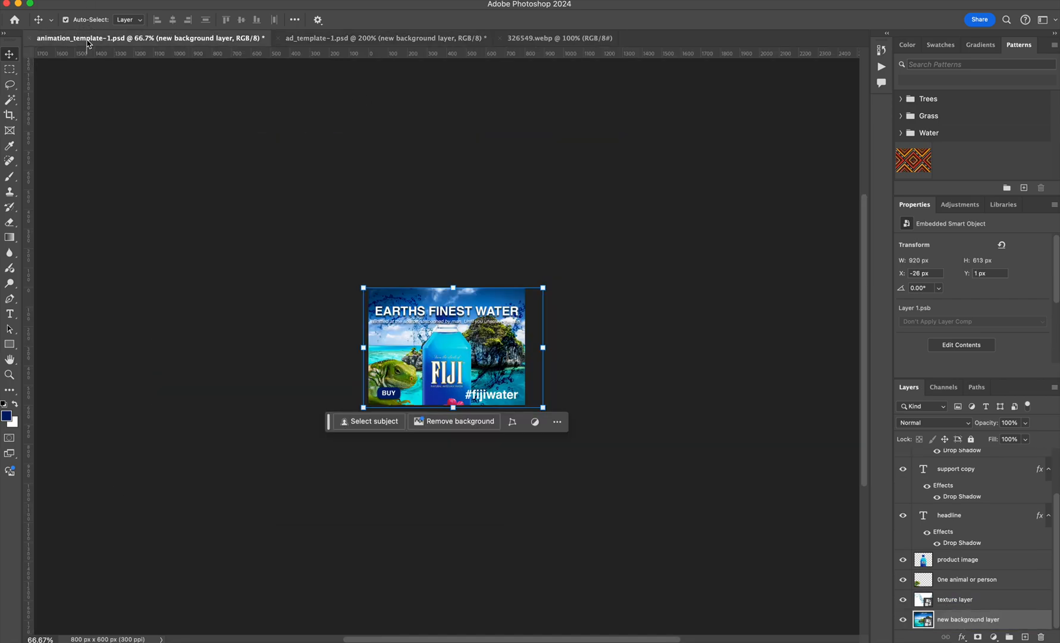
click(315, 39)
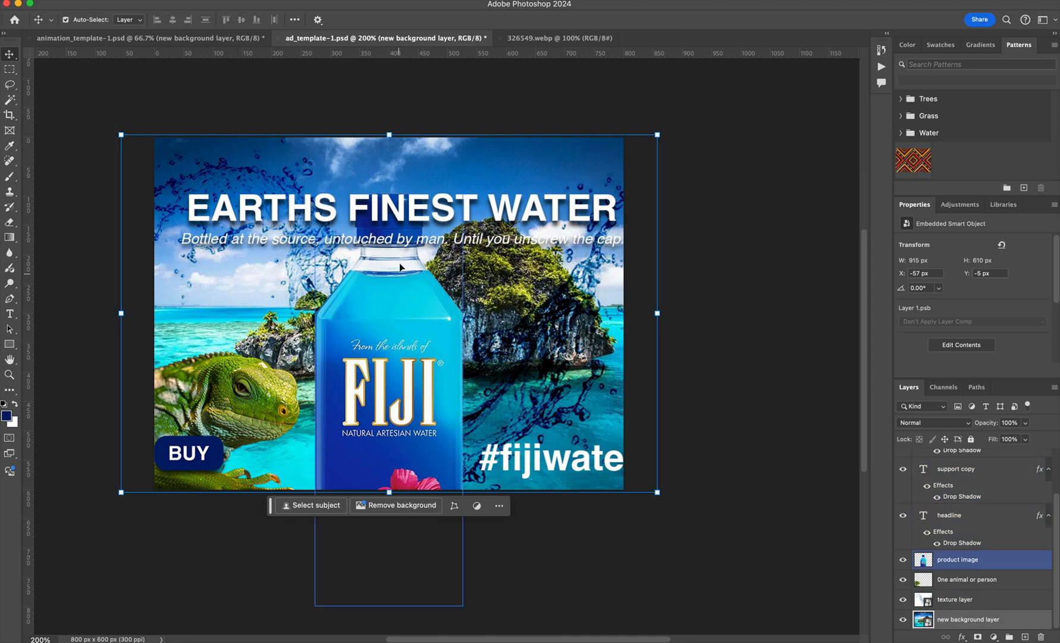
click(93, 0)
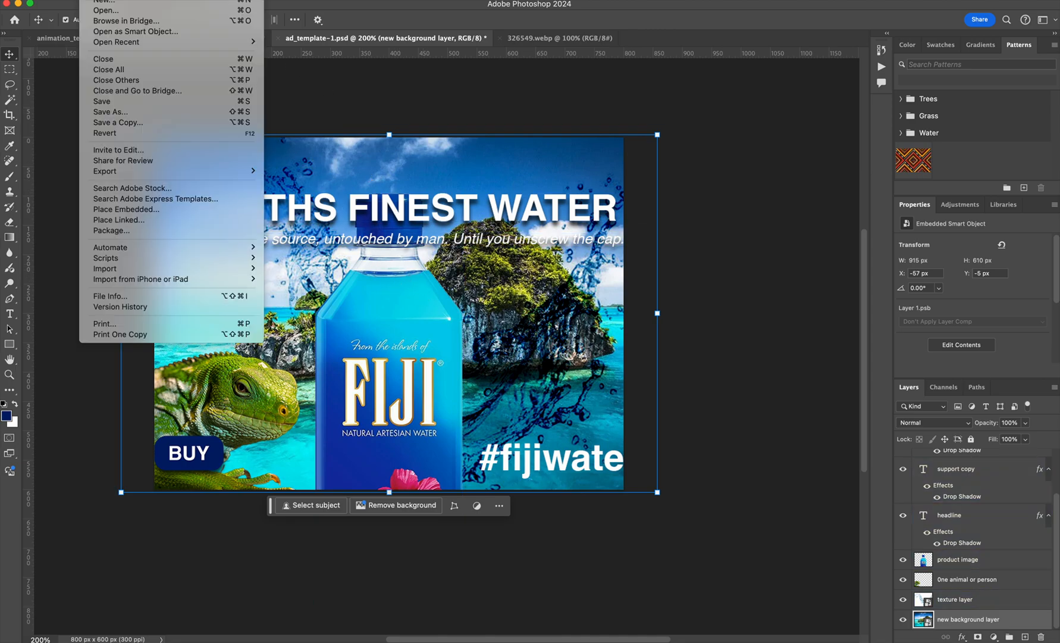
click(116, 112)
text(a)
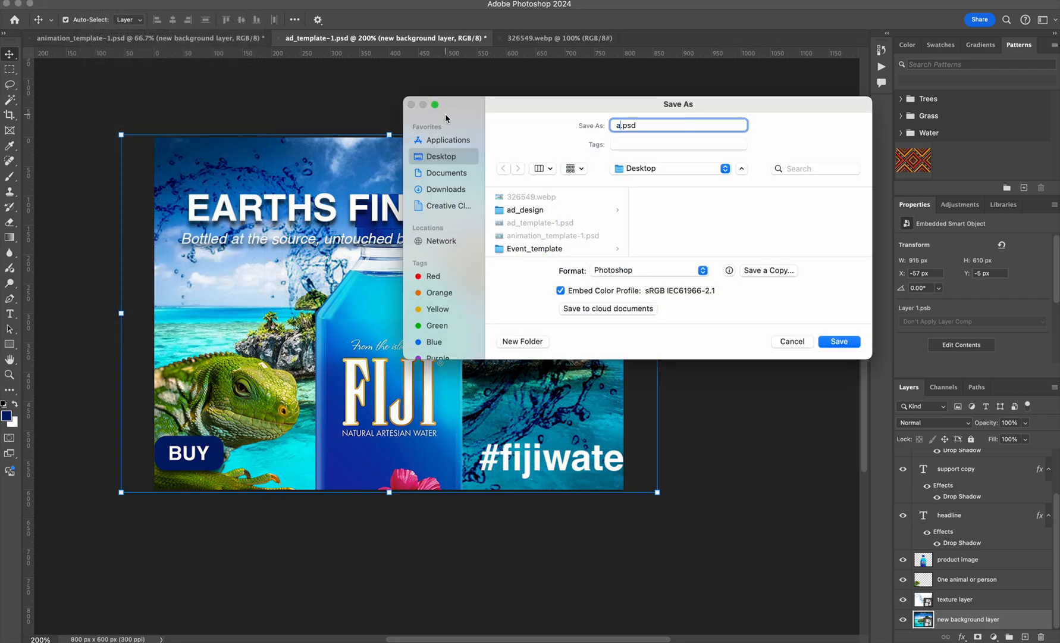
text(nimation)
click(839, 342)
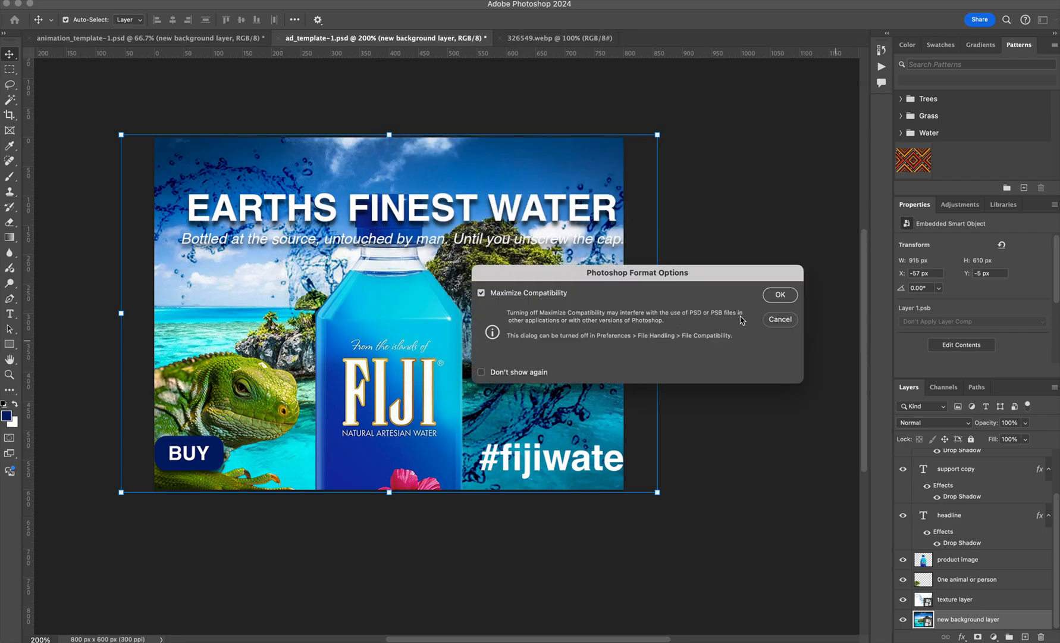
click(782, 295)
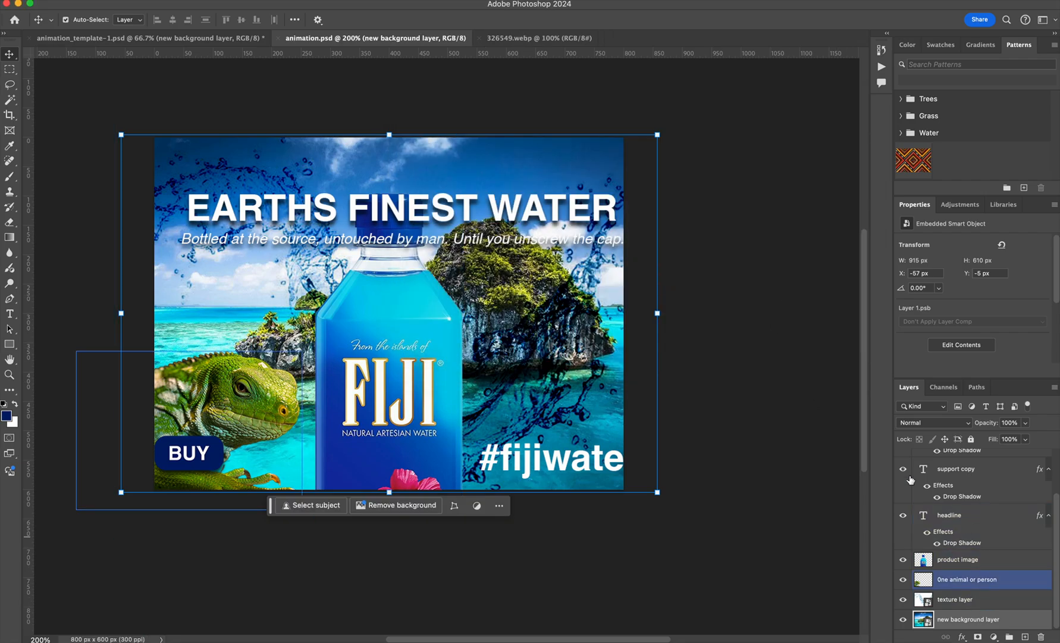
Step: Duplicate the texture layer of animation.psd into the animation_template-1.psd document
click(996, 600)
right_click(997, 602)
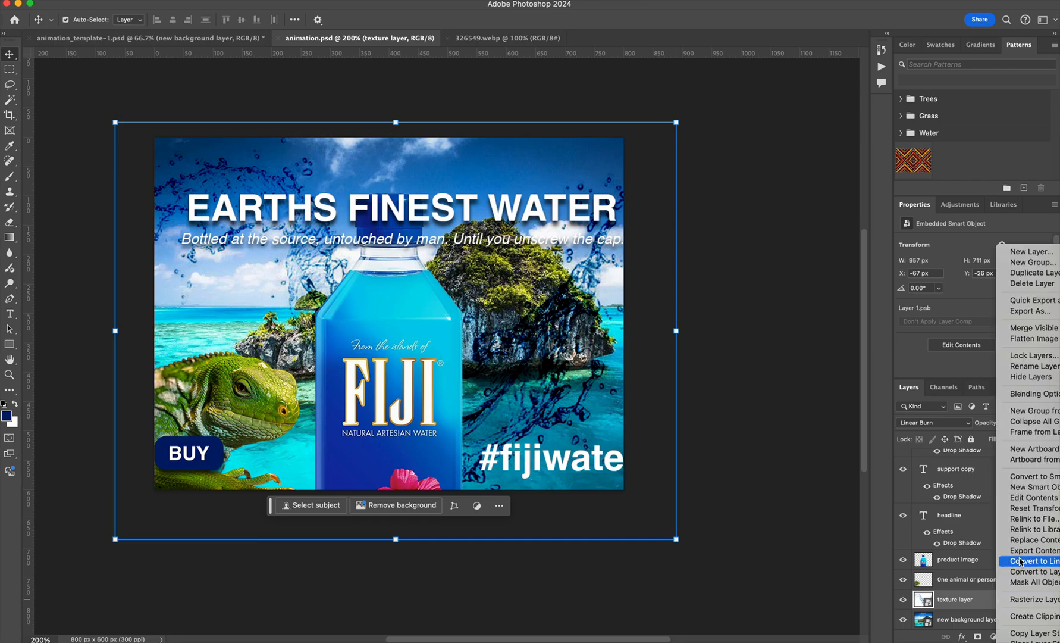
click(1019, 273)
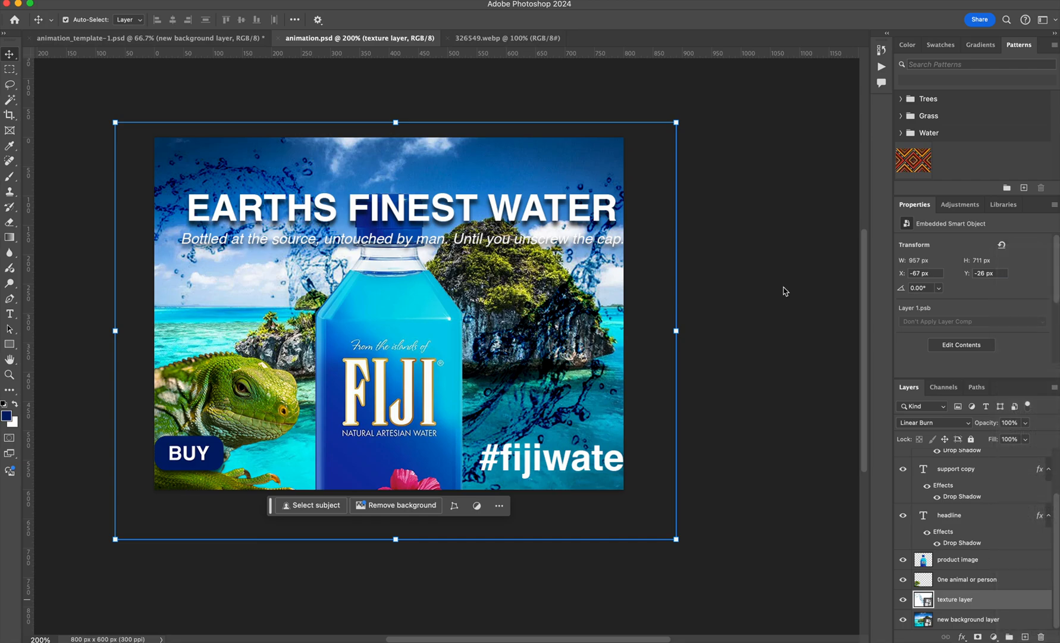
click(598, 335)
click(595, 319)
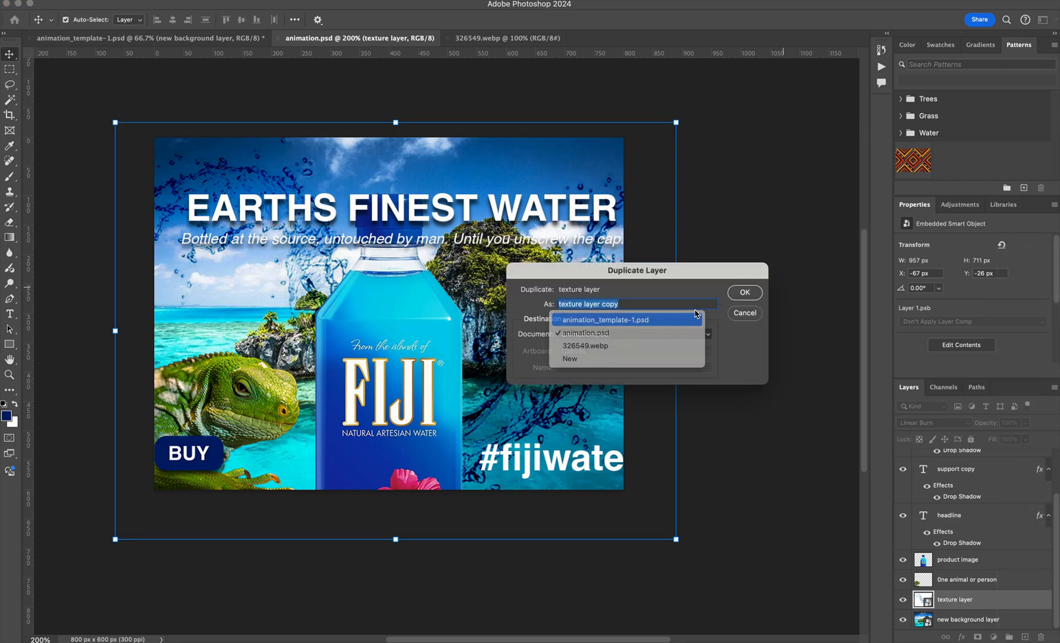
click(747, 293)
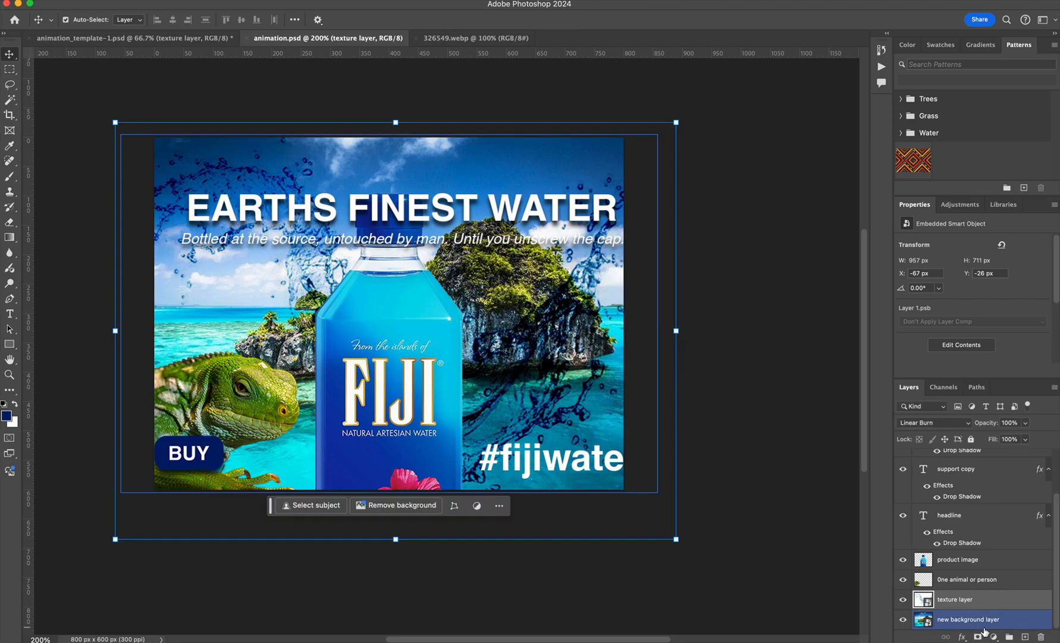
click(1006, 579)
click(1005, 563)
click(994, 518)
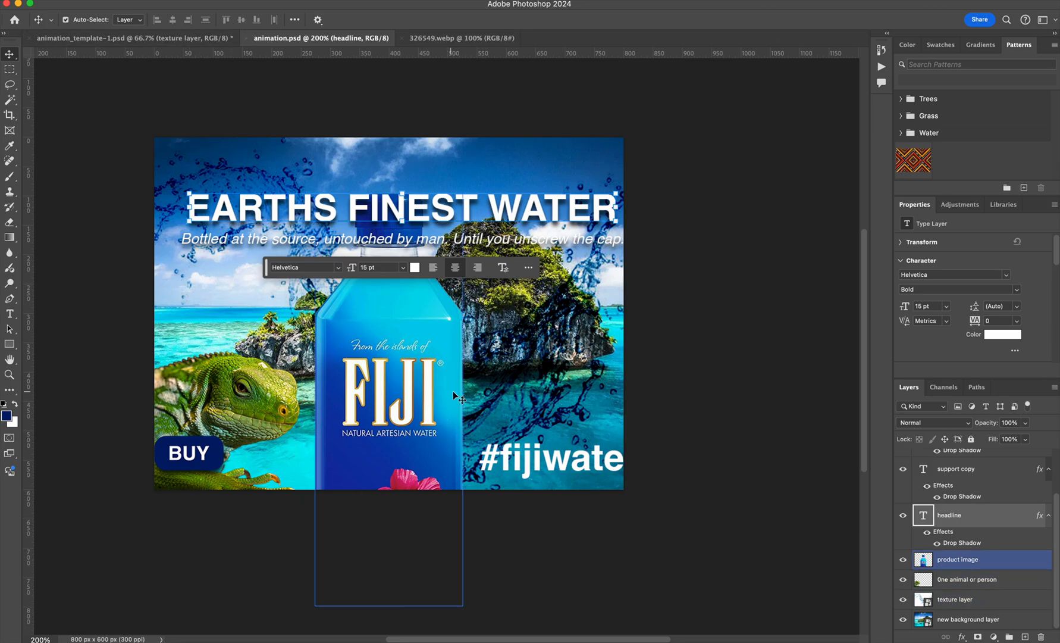
Step: Show the Timeline, create a frame animation for animation.psd, and convert it to a video timeline
click(369, 0)
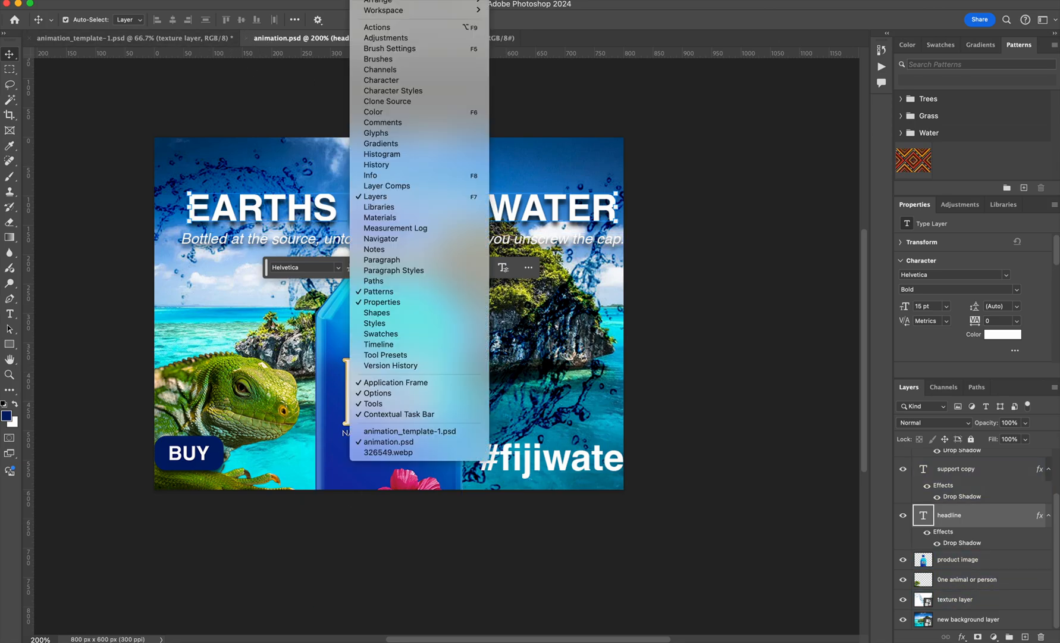
click(398, 345)
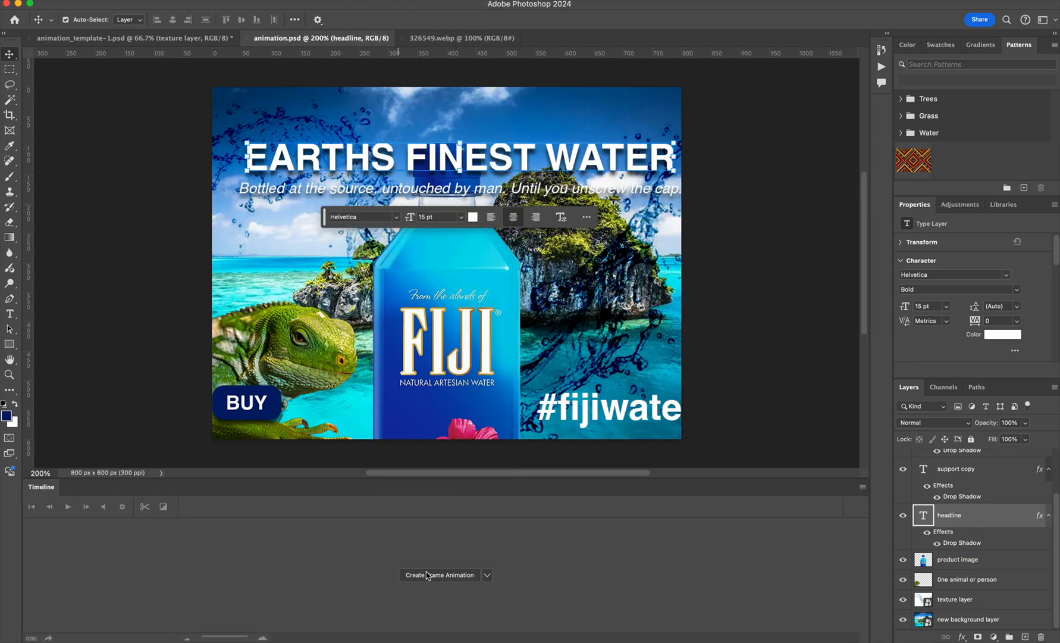
click(449, 575)
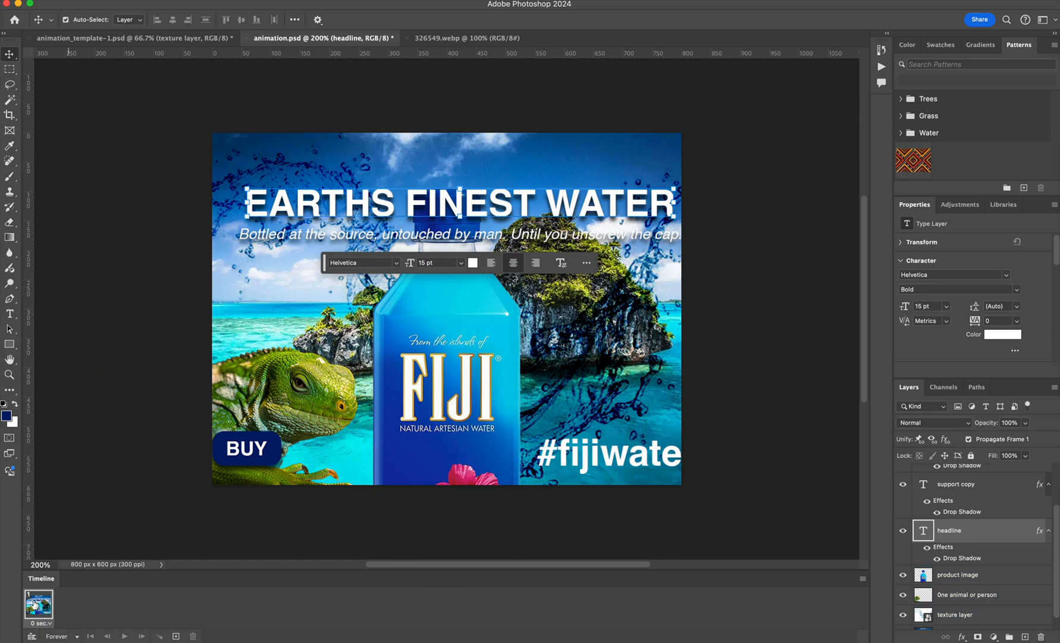
click(31, 637)
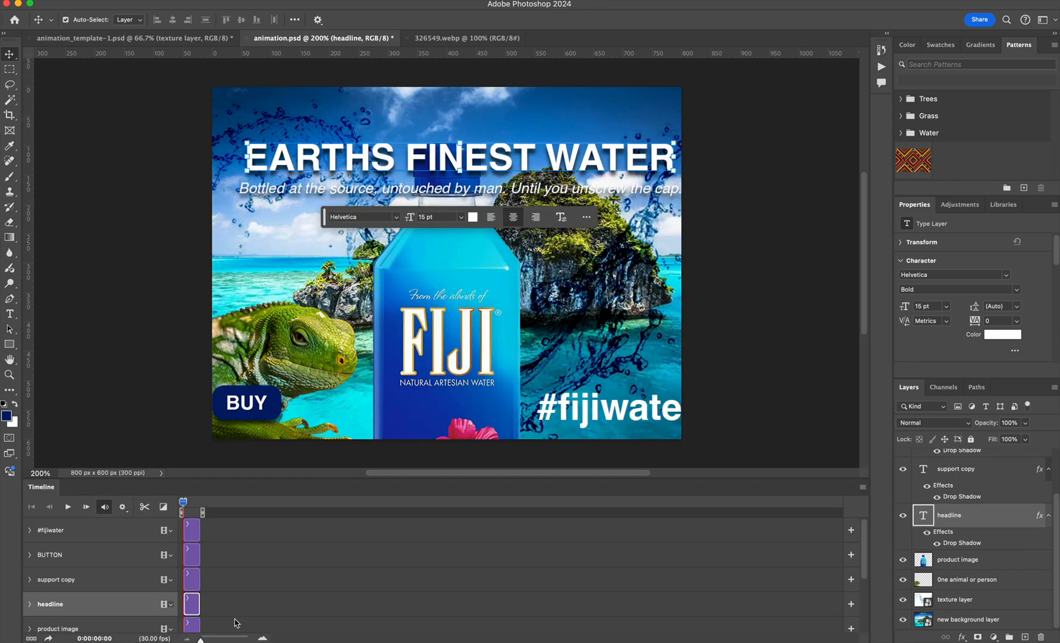
Step: Animate the #fijiwater text with Transform keyframes at 0 and 2 seconds, sliding it left over the bottle at 2 seconds
drag(200, 640, 215, 639)
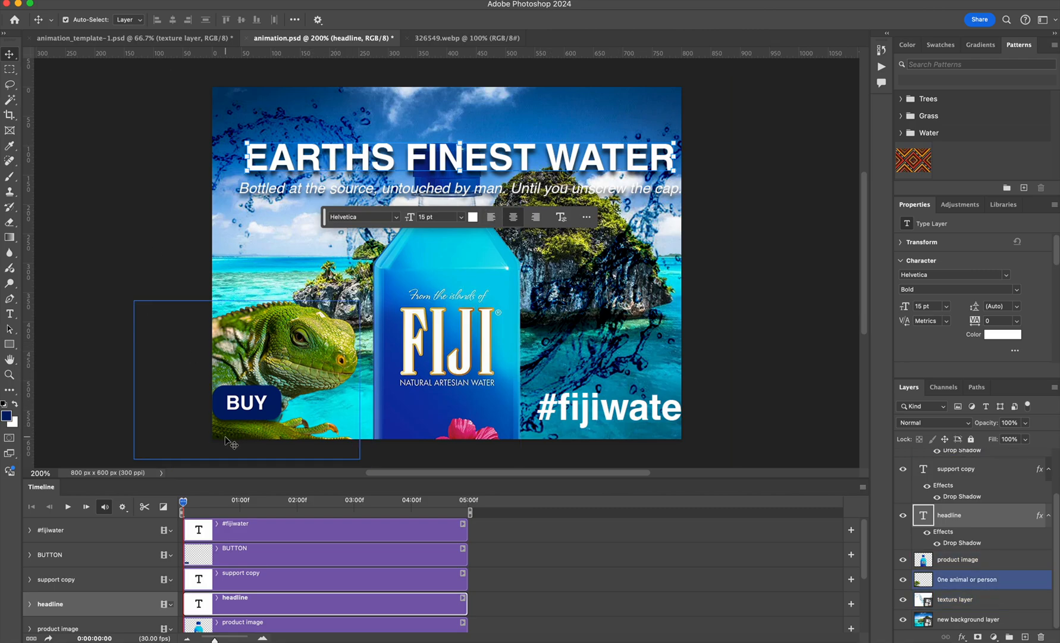
click(30, 529)
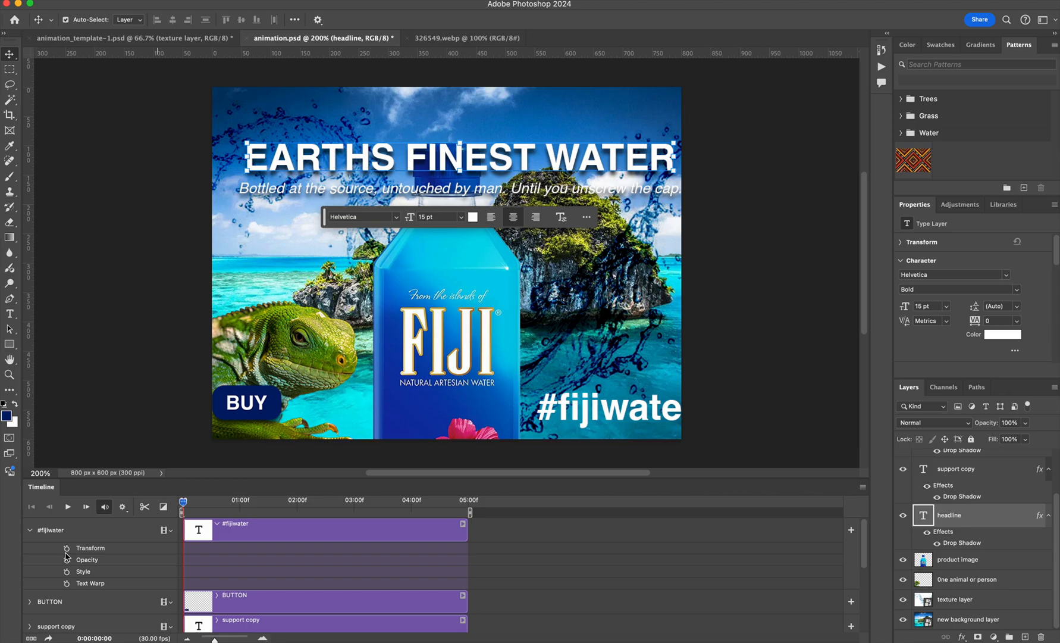
click(67, 552)
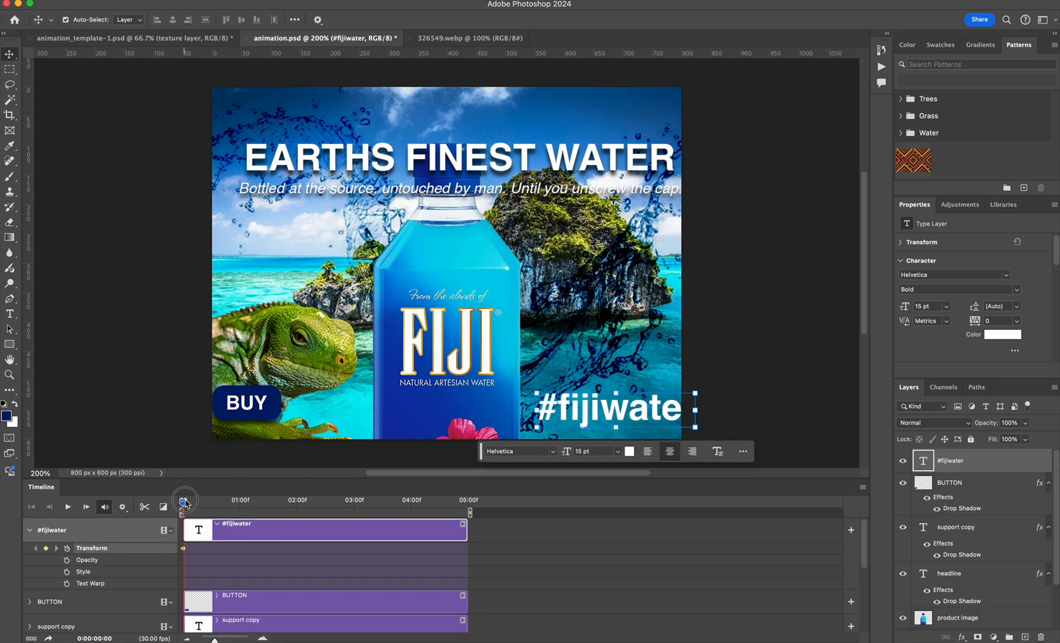
drag(183, 501, 298, 501)
click(46, 548)
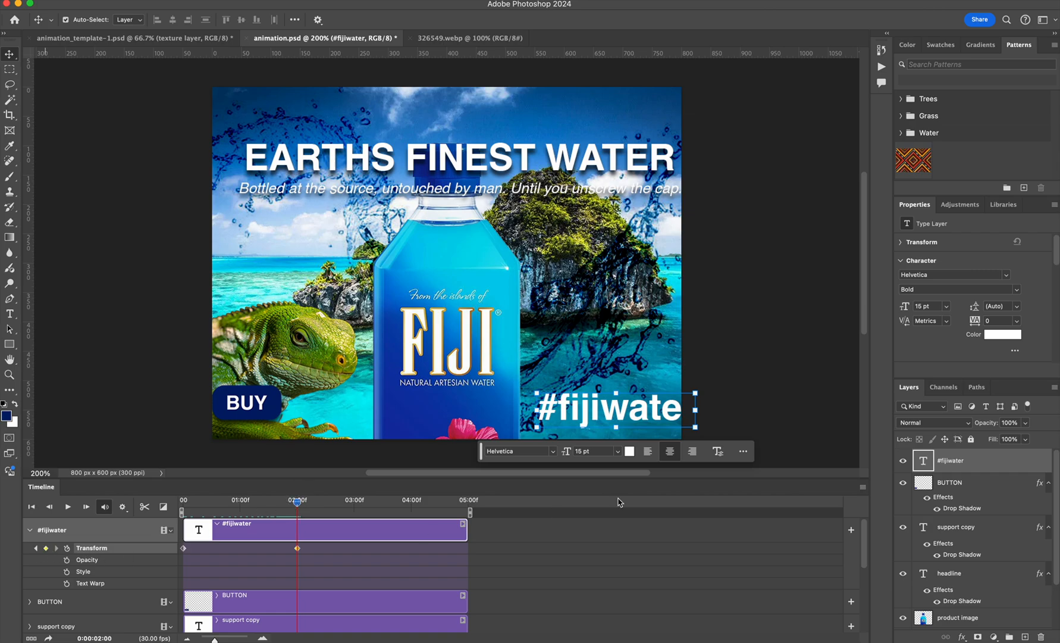
drag(626, 416, 427, 419)
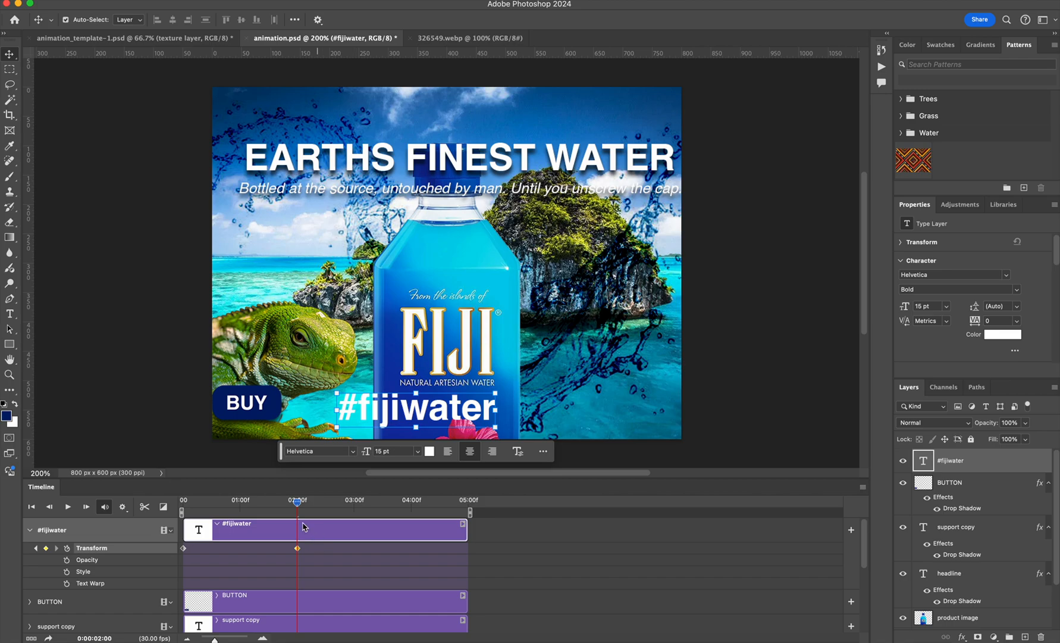
drag(299, 505, 184, 502)
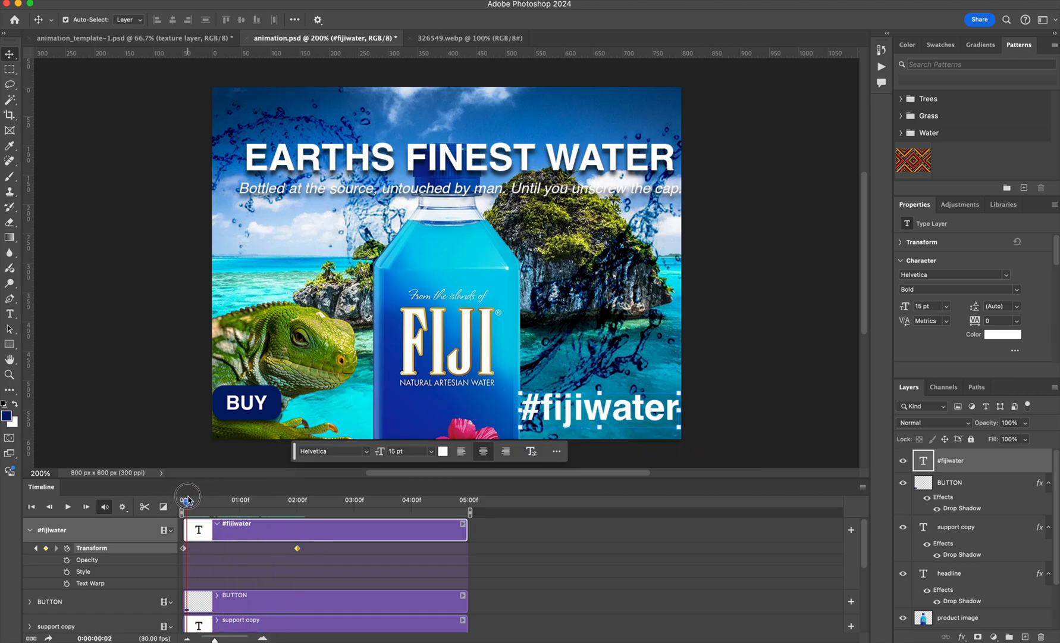
click(29, 530)
Step: Add Position keyframes to the BUTTON layer at 0 and 3 seconds, moving it off the left canvas edge to X -146 px at the start
click(38, 556)
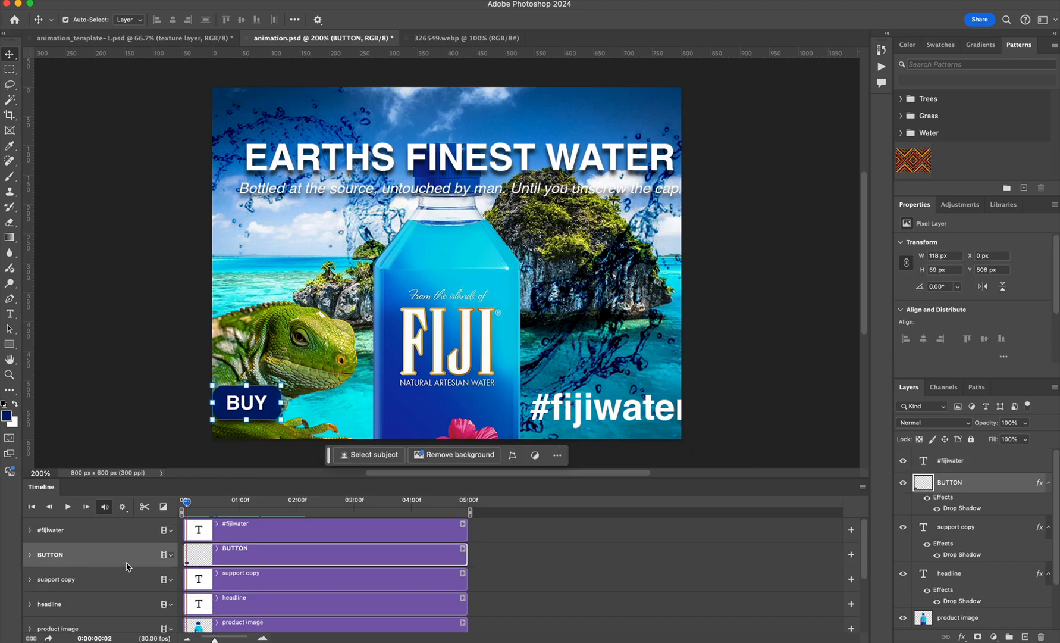
click(30, 555)
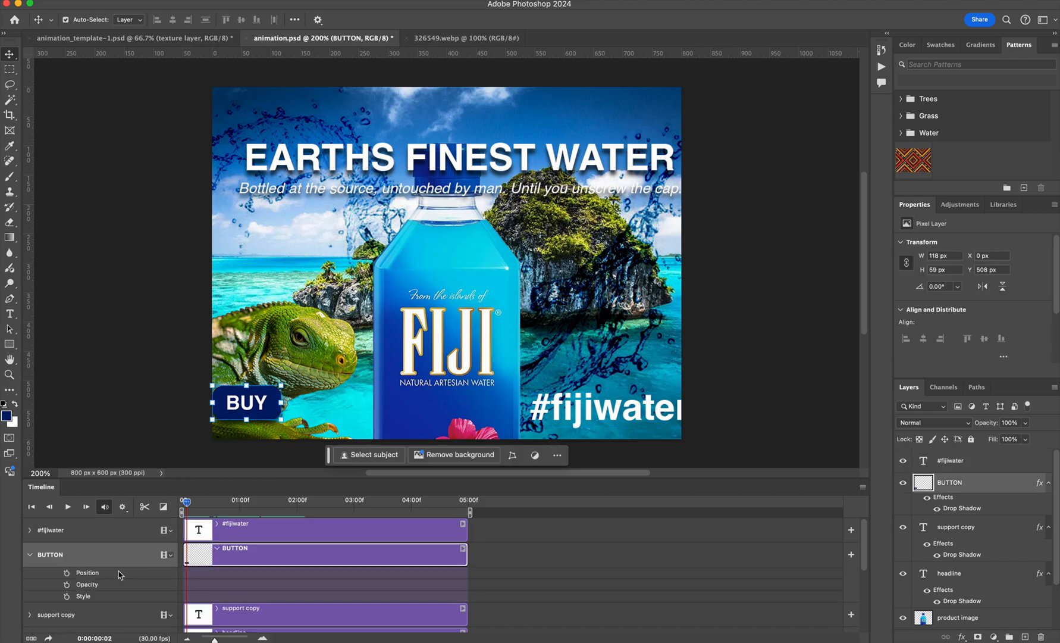
drag(187, 504, 144, 496)
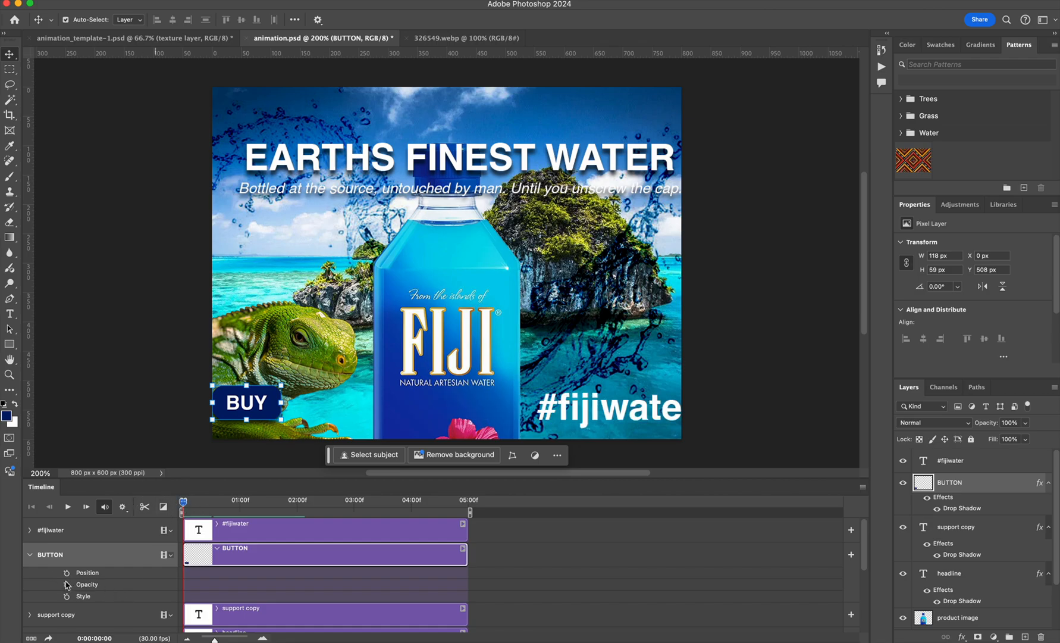
click(67, 573)
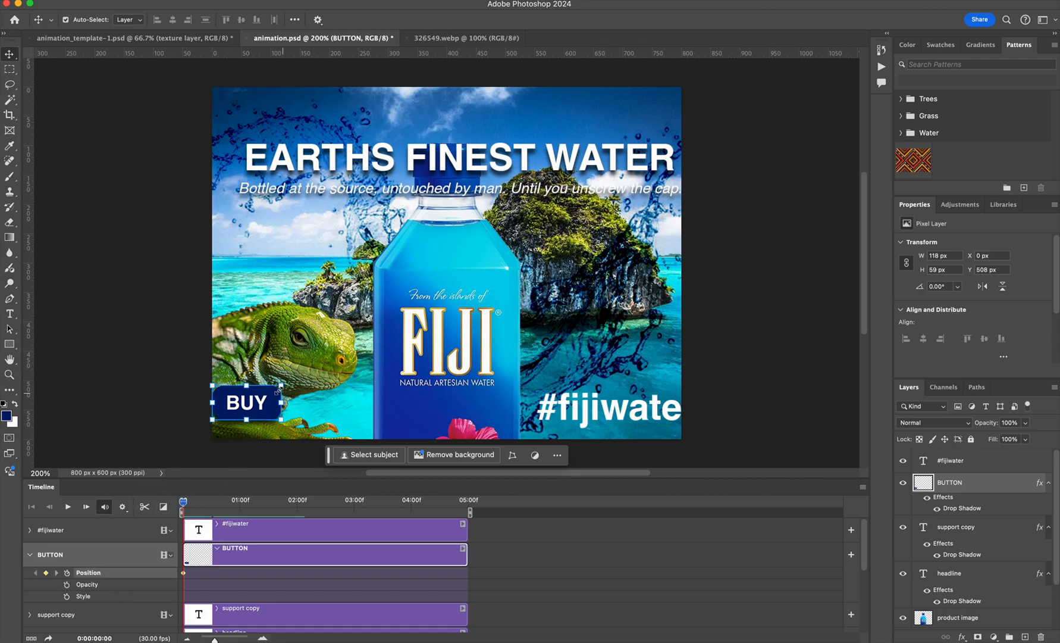
drag(266, 415, 180, 415)
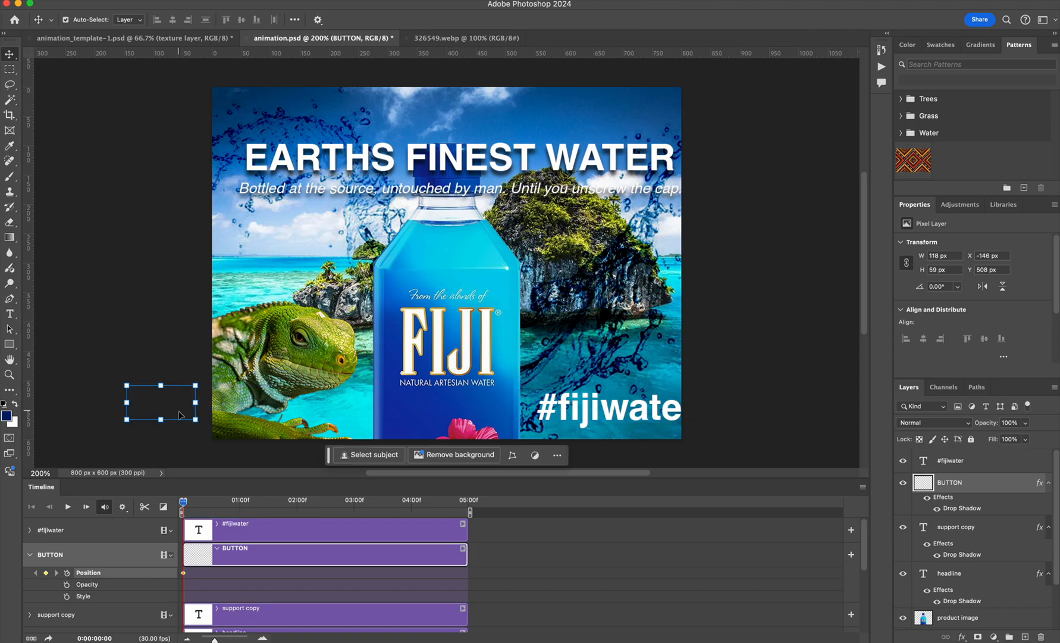
drag(183, 503, 354, 501)
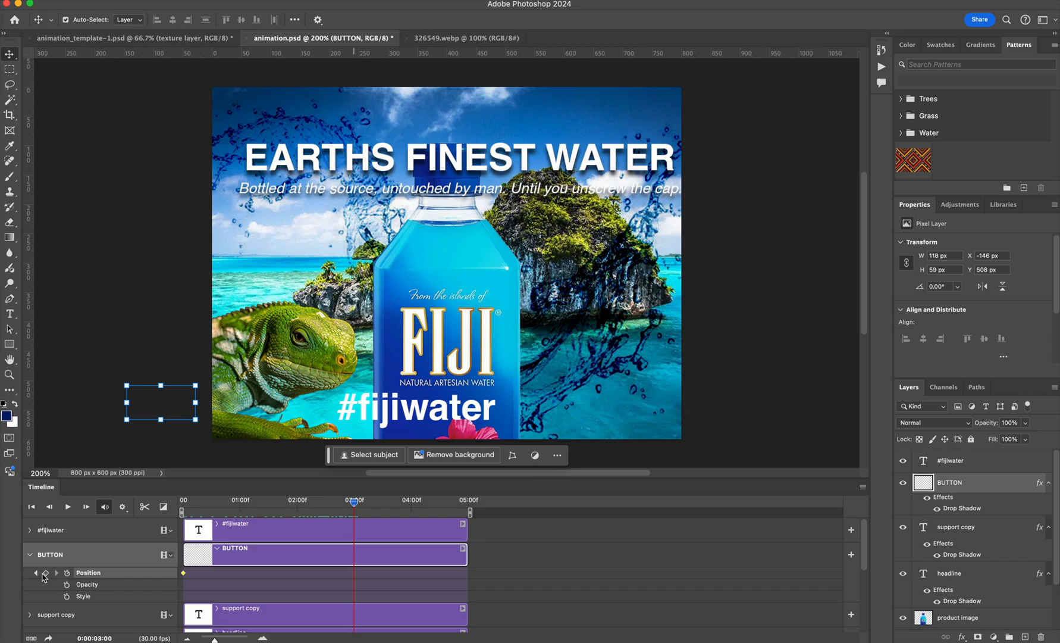
click(46, 572)
Step: Try to select the off-canvas BUTTON directly on the canvas at 3 seconds without picking up the iguana
click(171, 397)
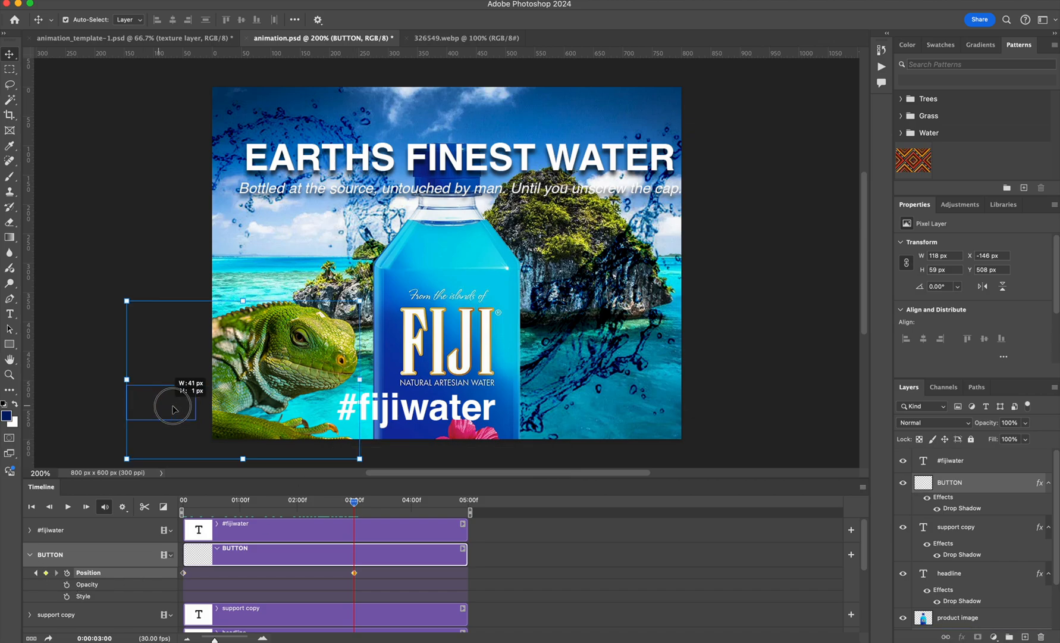
click(94, 389)
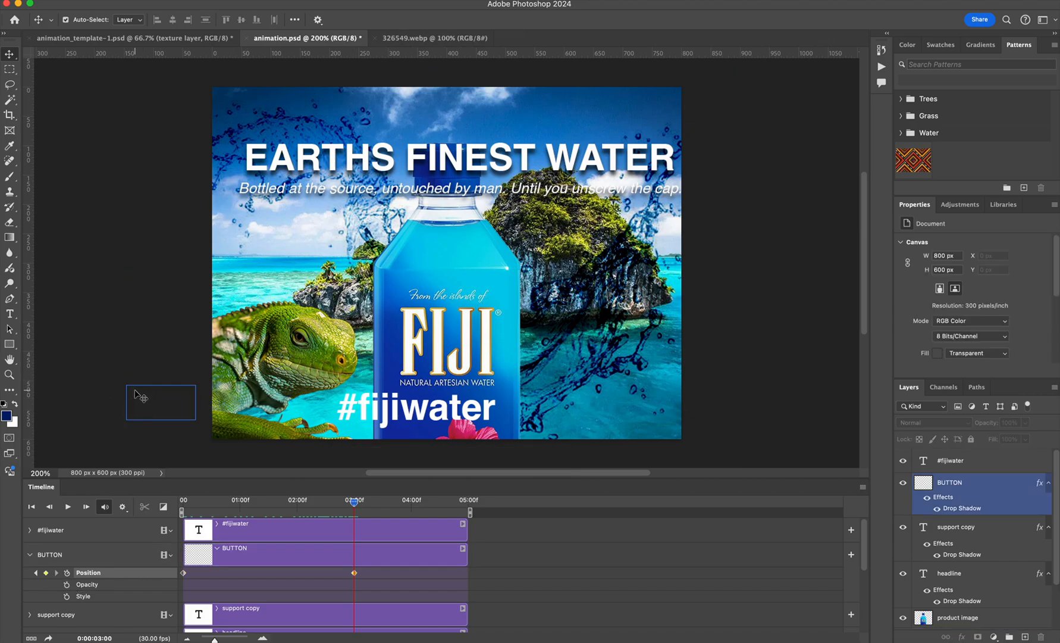
drag(136, 387, 158, 391)
click(109, 393)
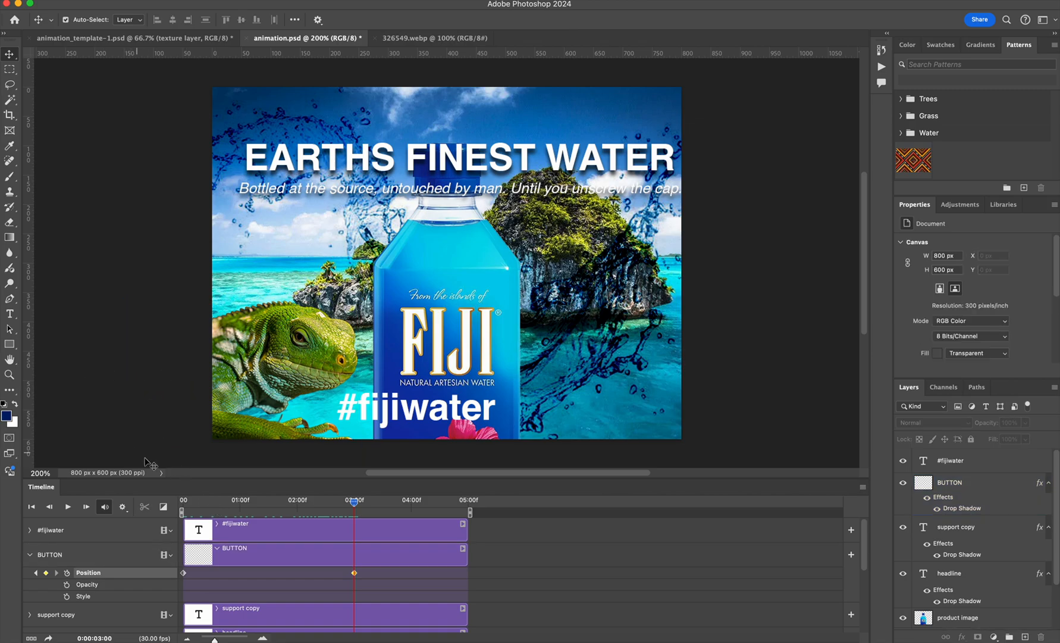
click(153, 410)
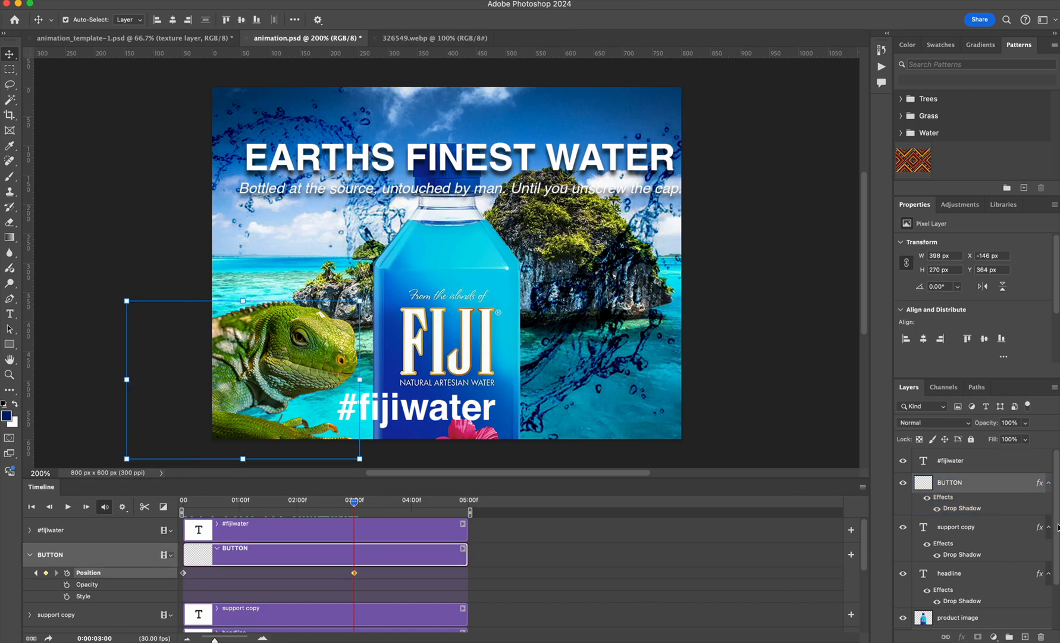
Step: Lock the "One animal or person" layer completely and reselect the BUTTON layer
drag(1057, 529, 1055, 561)
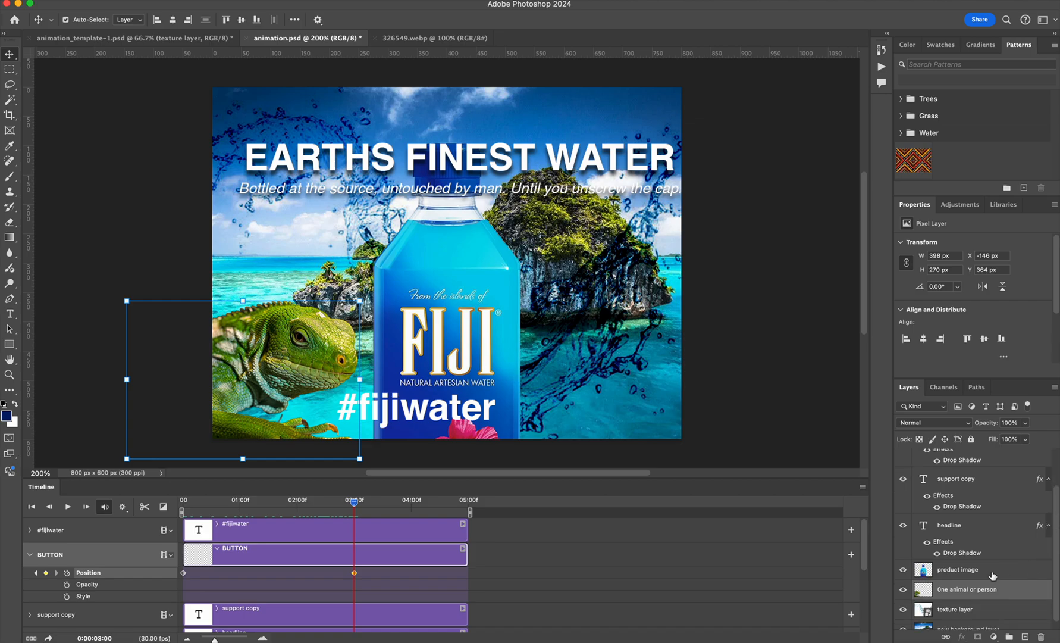
click(1015, 590)
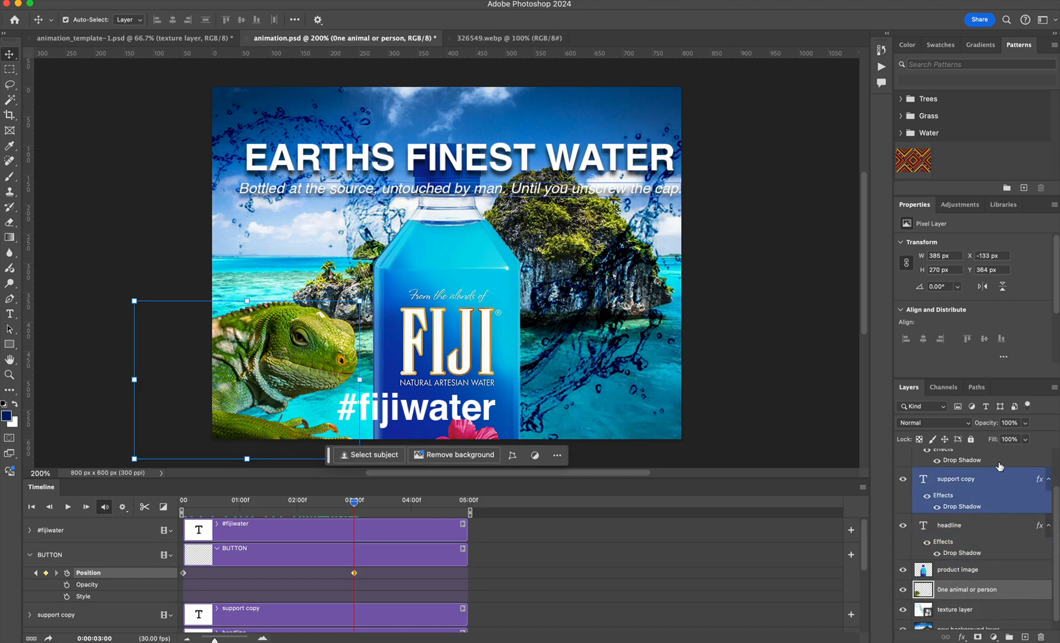
click(971, 439)
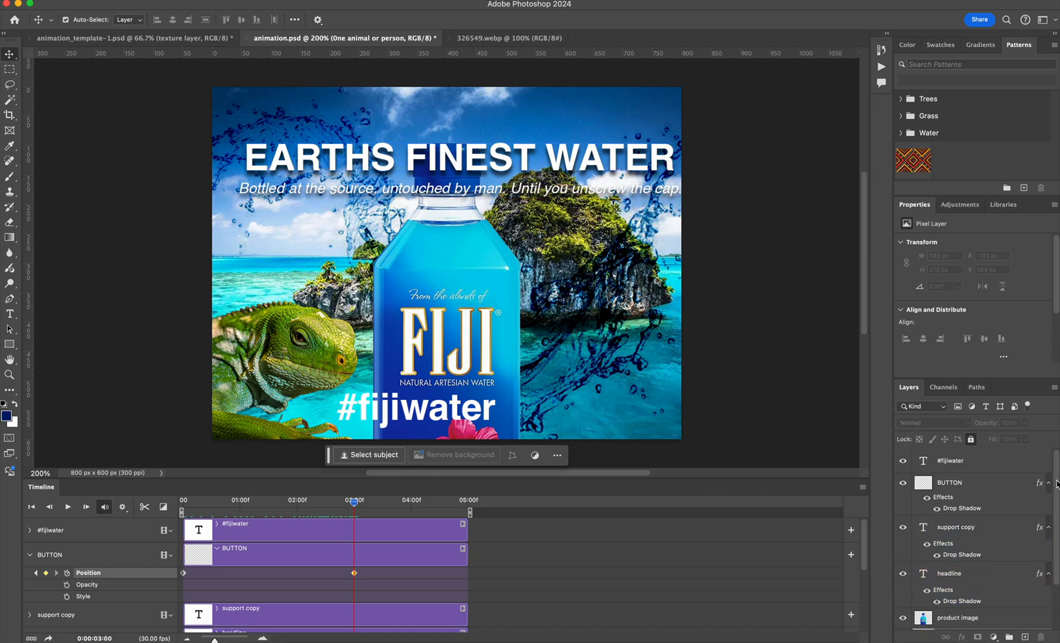
click(1000, 485)
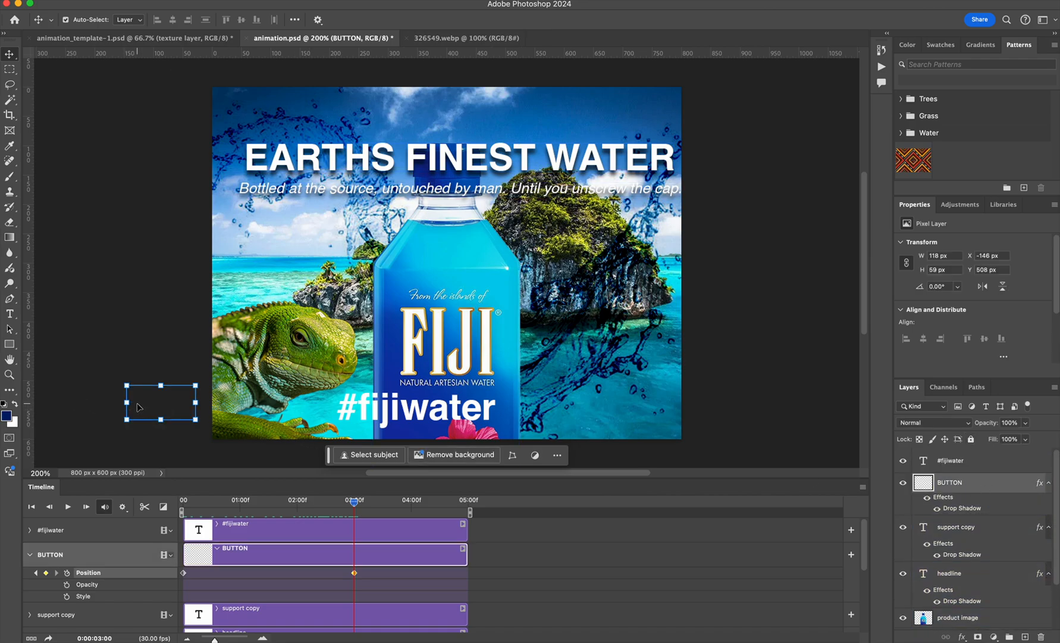
Step: Slide the BUTTON layer horizontally into the canvas to X 47 px at the 3-second Position keyframe and scrub the timeline to check the motion
mouse_move(137, 407)
mouse_down()
mouse_move(166, 408)
mouse_move(149, 406)
mouse_up()
key(Right)
key(Right)
key(Right)
key(Right)
key(Right)
key(Right)
key(Right)
key(Right)
key(Right)
key(Right)
key(Right)
key(Right)
key(Right)
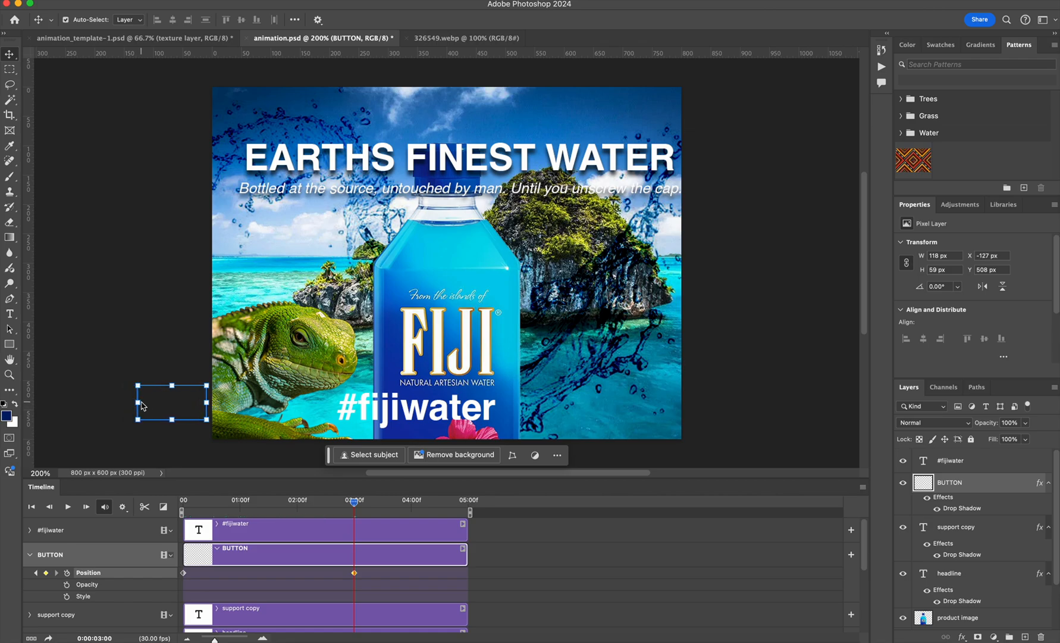
key(Right)
key(Right)
key(Right)
key(Right)
key(Right)
key(Right)
key(Right)
key(Right)
key(Right)
key(Right)
key(Right)
key(Right)
key(Right)
key(Right)
key(Right)
key(Right)
key(Right)
key(Right)
key(Right)
key(Right)
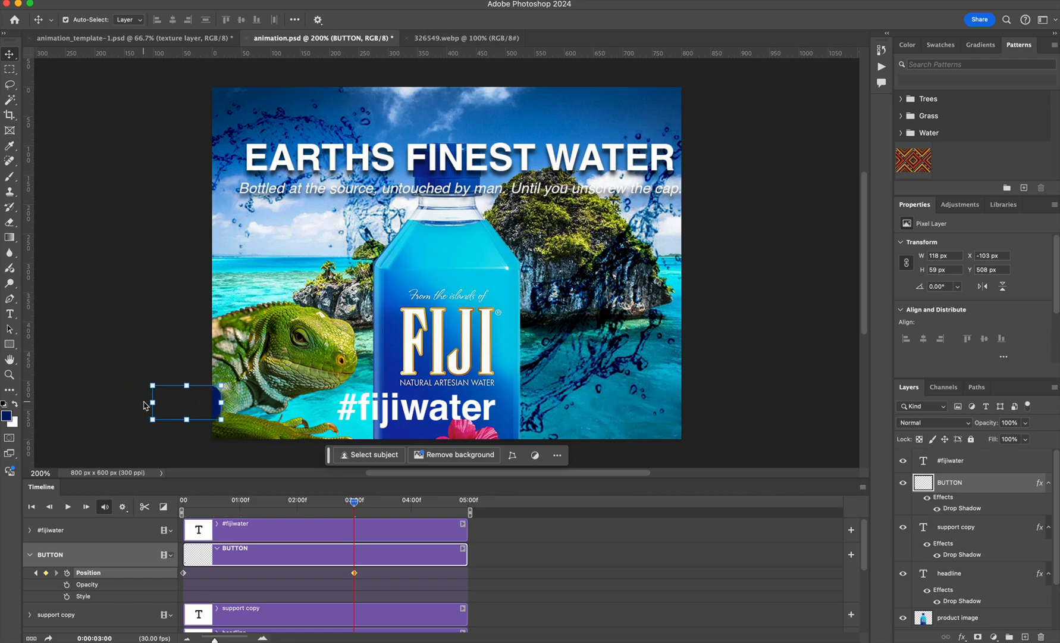
key(Right)
key(Right)
key(Right)
key(Right)
key(Right)
key(Right)
key(Right)
key(Right)
key(Right)
key(Right)
key(Right)
key(Right)
key(Right)
key(Right)
key(Right)
key(Right)
key(Right)
key(Right)
key(Right)
key(Right)
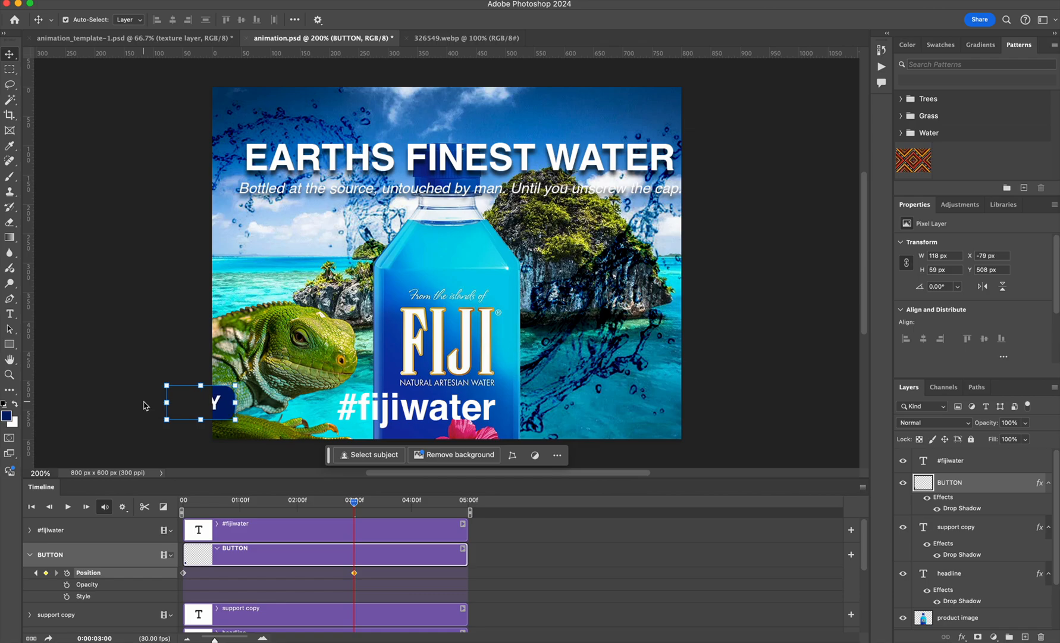
key(Right)
key(Right)
key(Right)
key(Right)
key(Right)
key(Right)
key(Right)
key(Right)
key(Right)
key(Right)
key(Right)
key(Right)
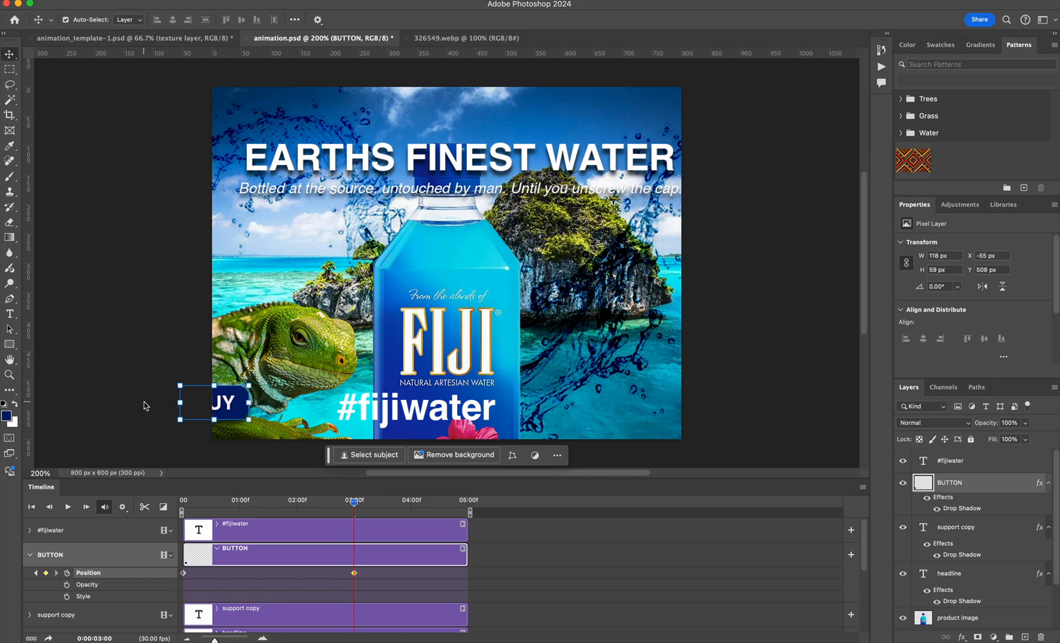
key(Right)
key(Right)
key(Right)
key(Right)
key(Right)
key(Right)
key(Right)
key(Right)
key(Right)
key(Right)
key(Right)
key(Right)
key(Right)
key(Right)
key(Right)
key(Right)
key(Right)
key(Right)
key(Right)
key(Right)
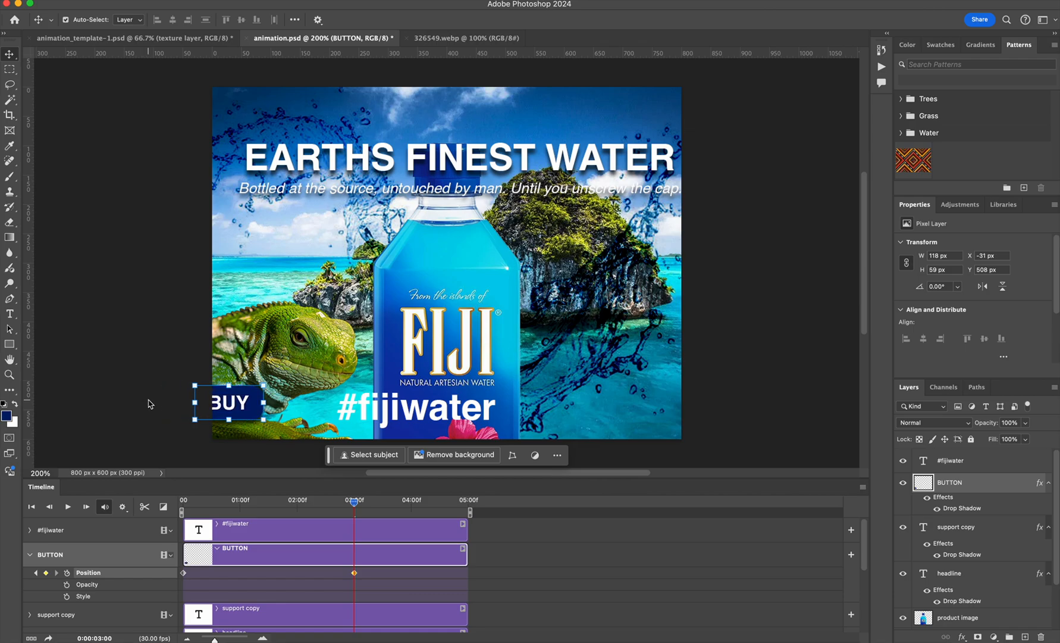
key(Right)
key(Right)
key(Right)
key(Right)
key(Right)
key(Right)
key(Right)
key(Right)
key(Right)
key(Right)
key(Right)
key(Right)
key(Right)
key(Right)
key(Right)
key(Right)
key(Right)
key(Right)
key(Right)
key(Right)
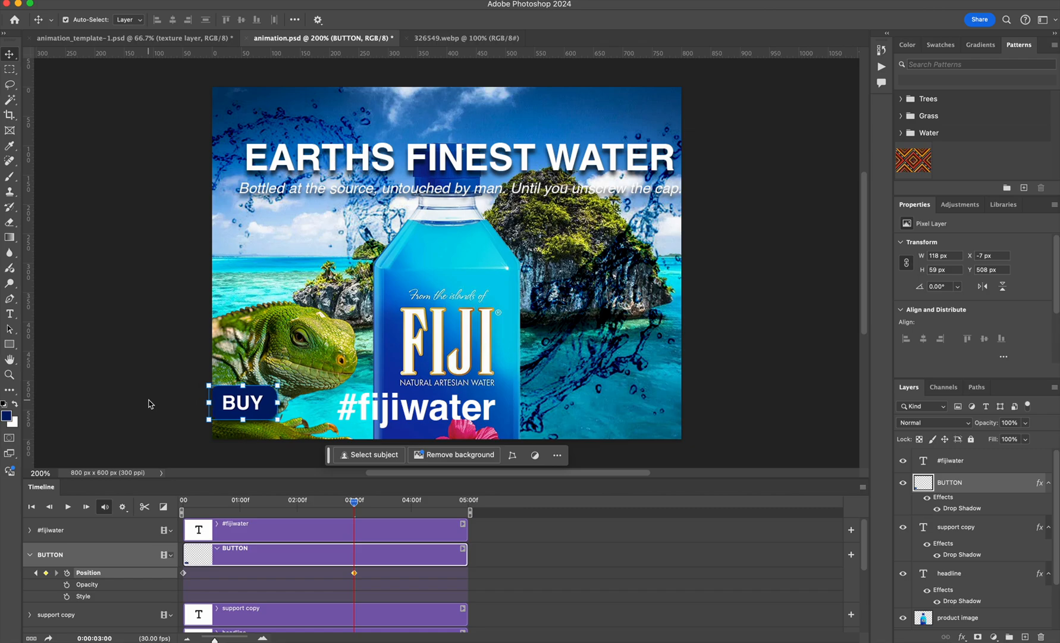
key(Right)
key(Right)
key(Right)
key(Right)
key(Right)
key(Right)
key(Right)
key(Right)
key(Right)
key(Right)
key(Right)
key(Right)
key(Right)
key(Right)
key(Right)
key(Right)
key(Right)
key(Right)
key(Right)
key(Right)
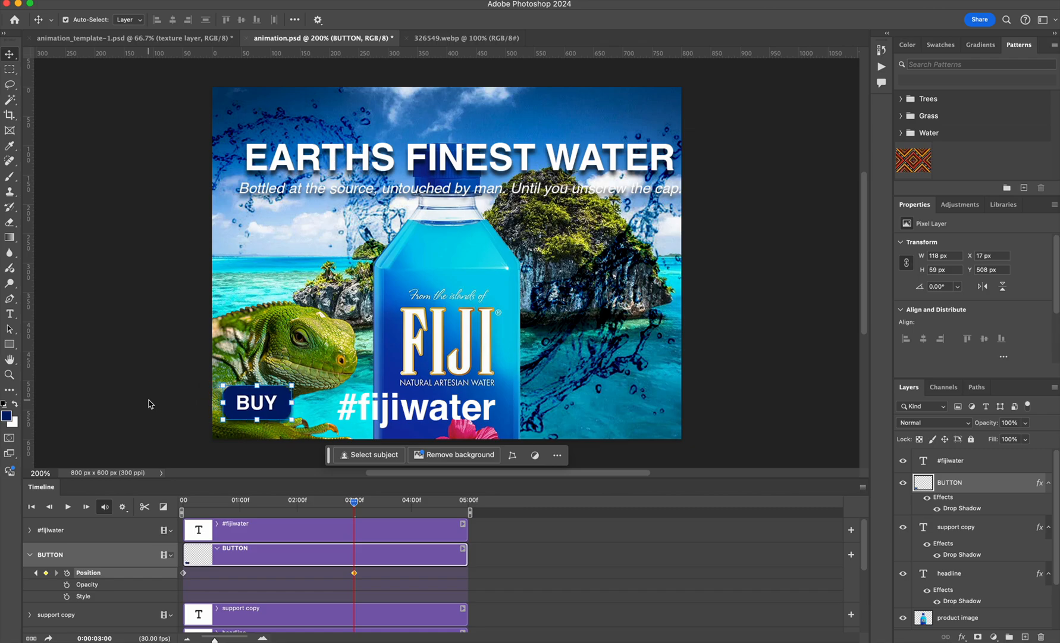
key(Right)
key(Right)
key(Right)
key(Right)
key(Right)
key(Right)
key(Right)
key(Right)
key(Right)
key(Right)
key(Right)
key(Right)
key(Right)
key(Right)
key(Right)
key(Right)
key(Right)
key(Right)
key(Right)
key(Right)
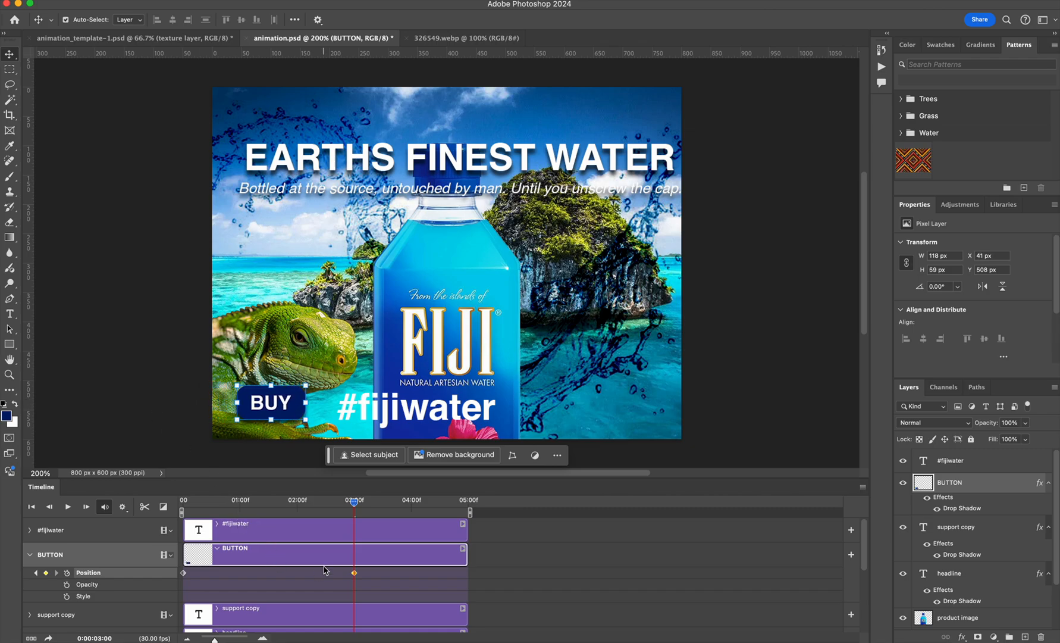
key(Right)
key(Right)
key(Right)
key(Right)
key(Right)
key(Right)
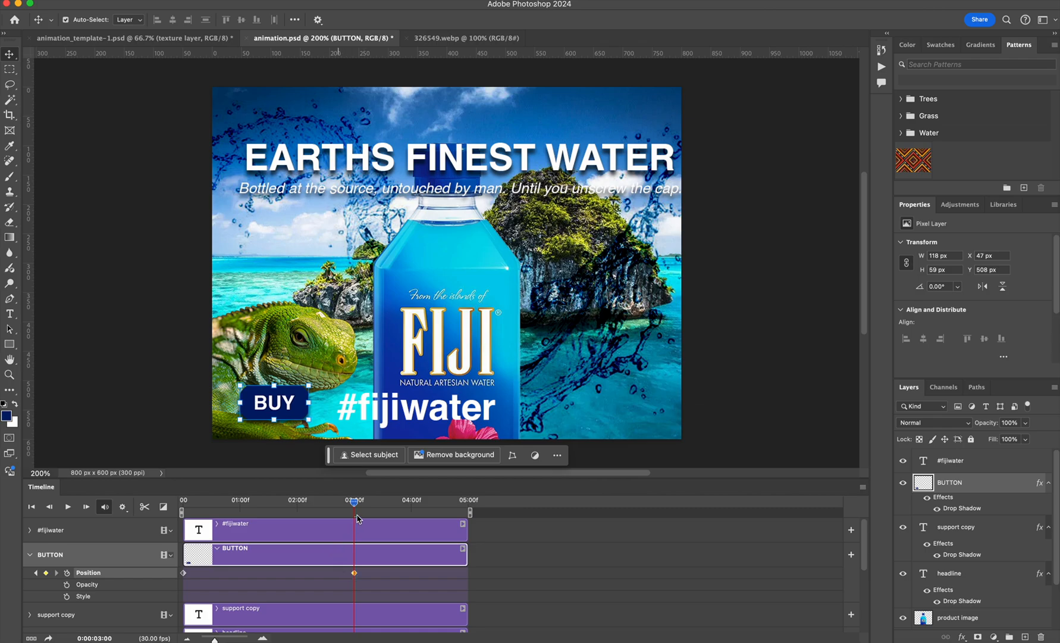
mouse_move(354, 503)
mouse_down()
mouse_move(180, 506)
mouse_move(352, 503)
mouse_up()
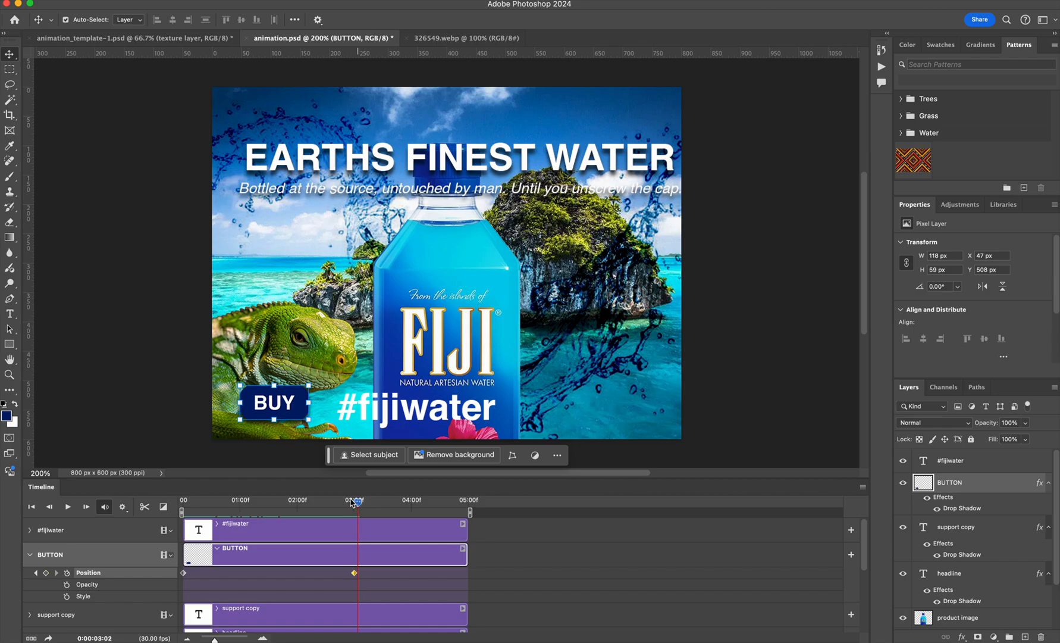
Step: Add Opacity keyframes to the headline layer at 0 and 2 seconds on the timeline
click(384, 162)
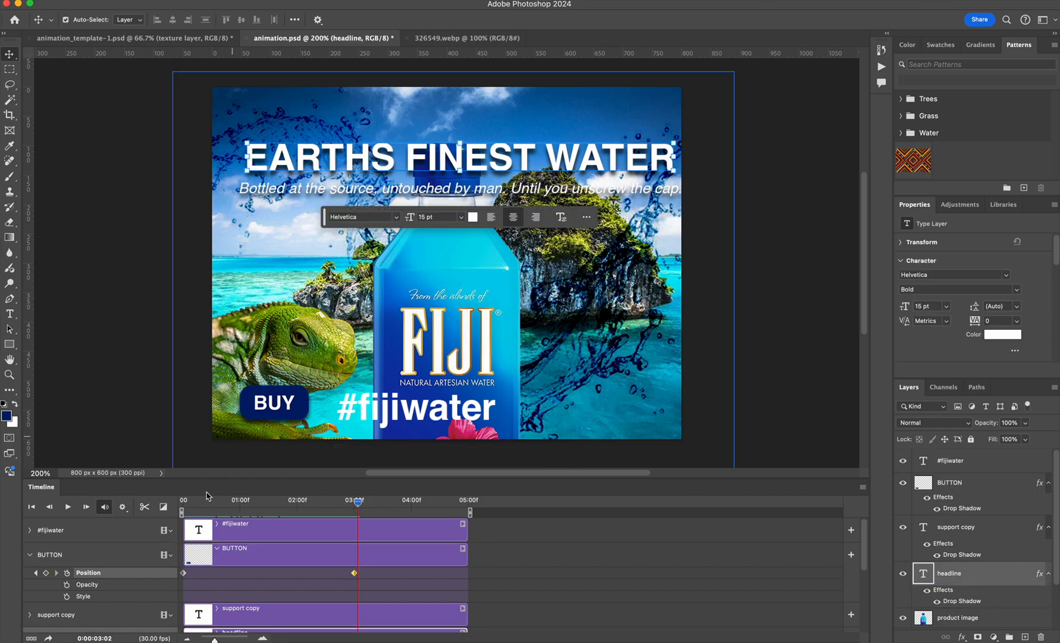
click(30, 554)
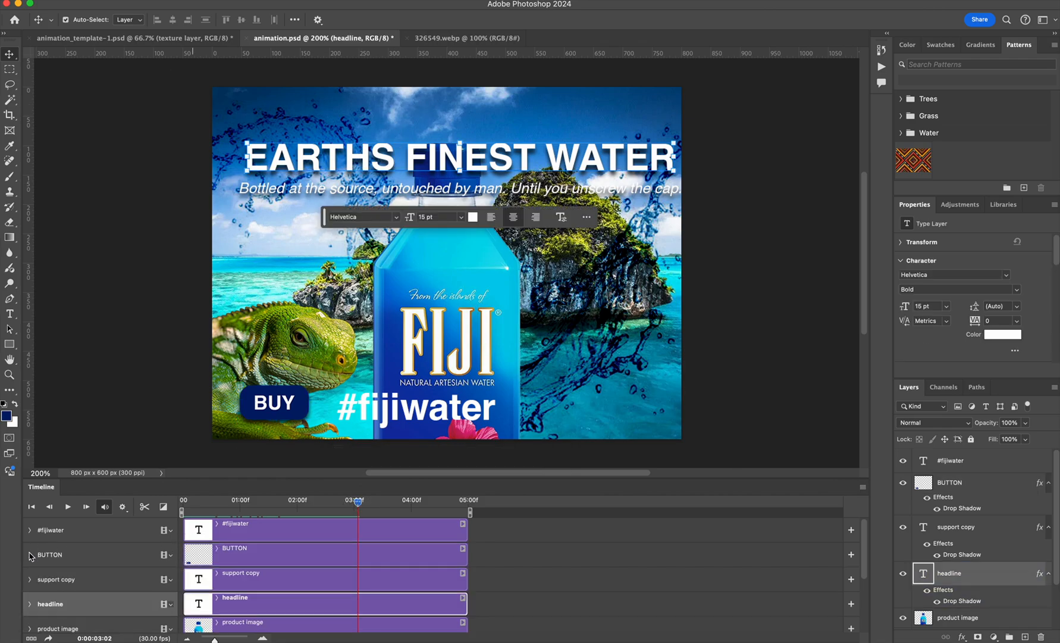
click(30, 604)
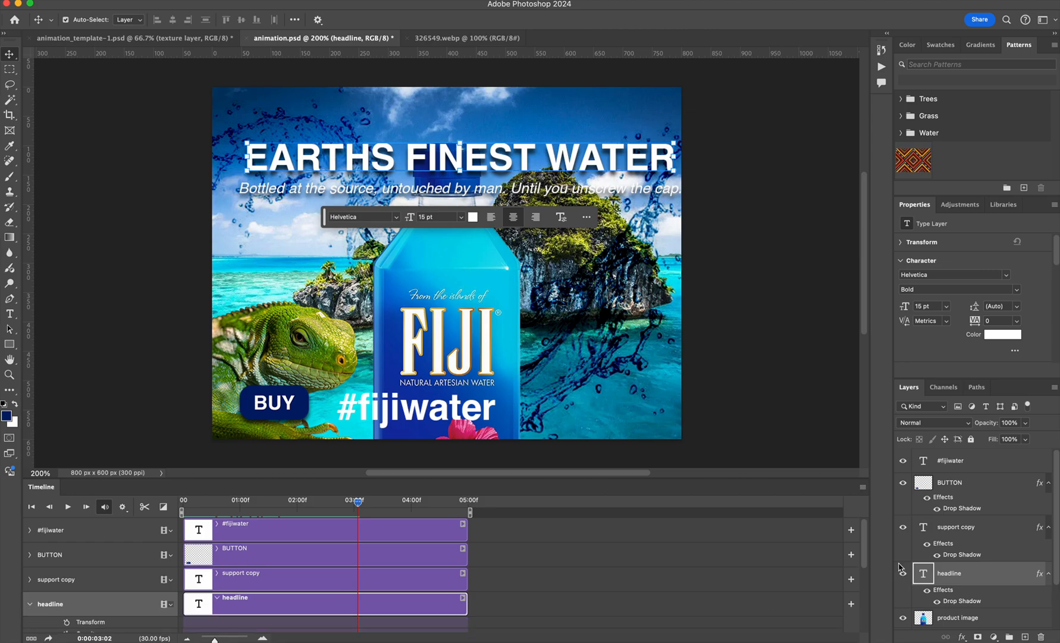
scroll(866, 565, down, 2)
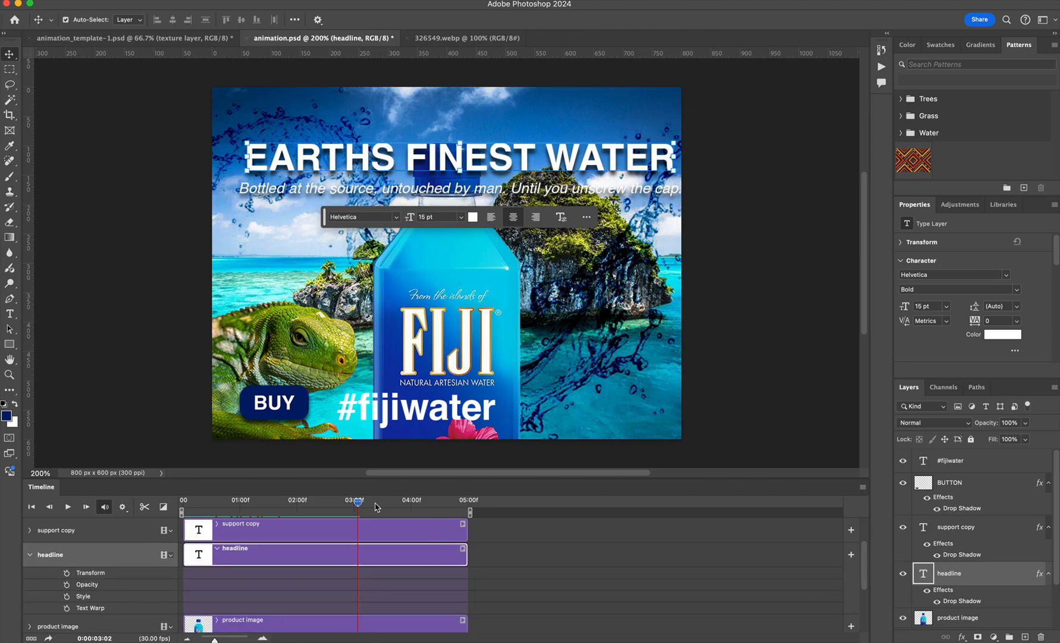
drag(359, 504, 178, 505)
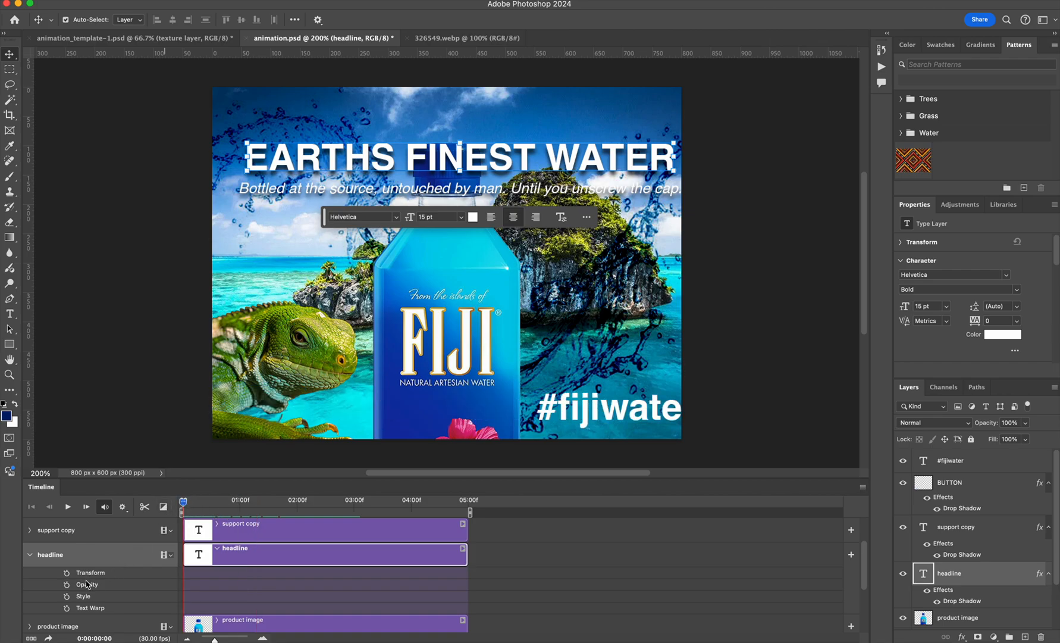
click(67, 585)
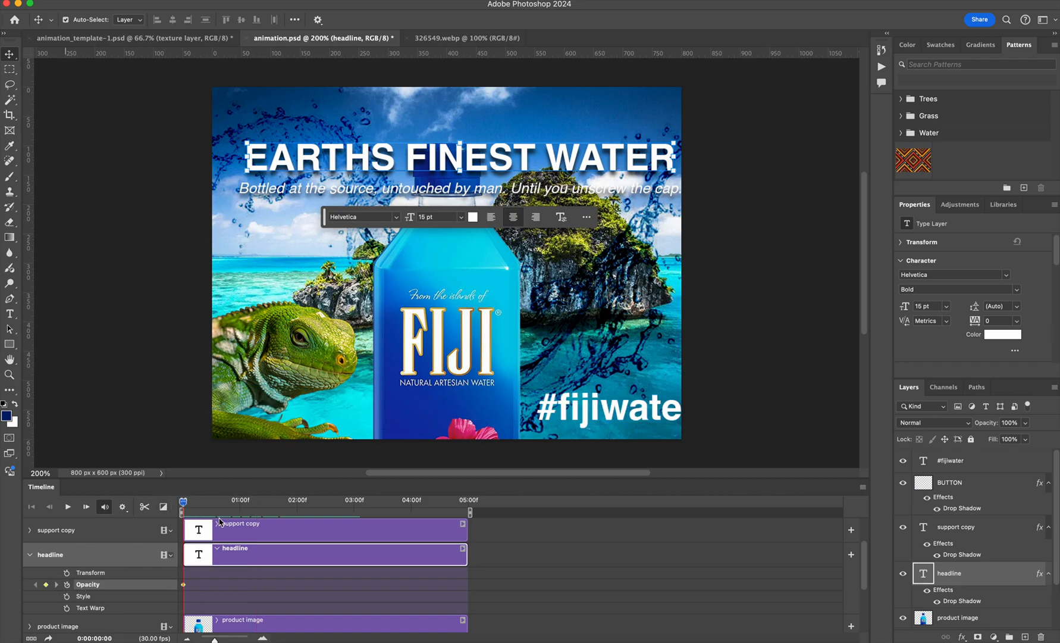
drag(184, 504, 297, 503)
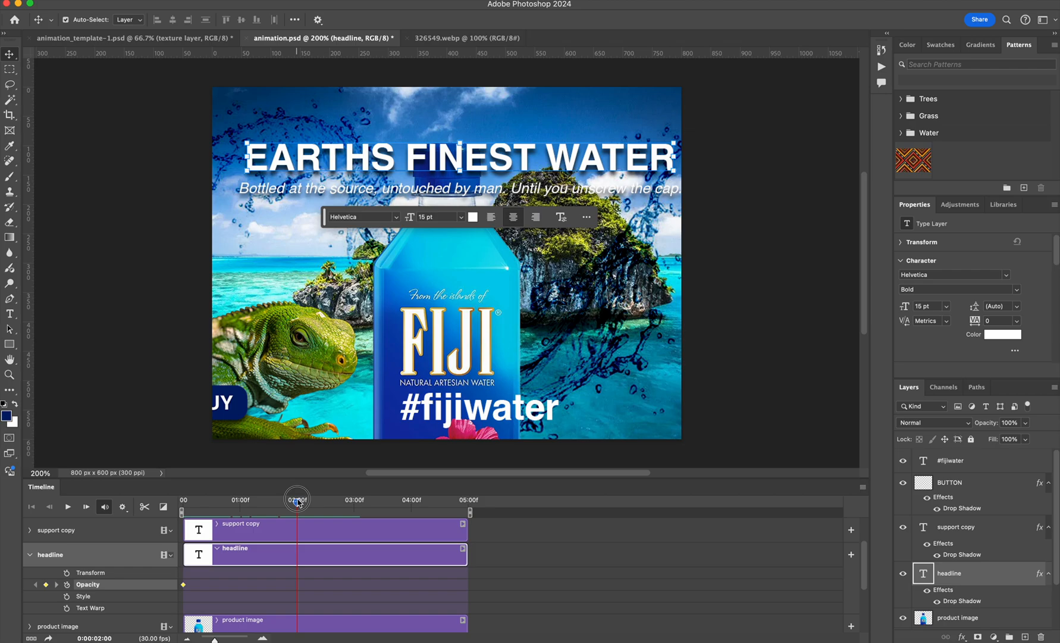
click(47, 584)
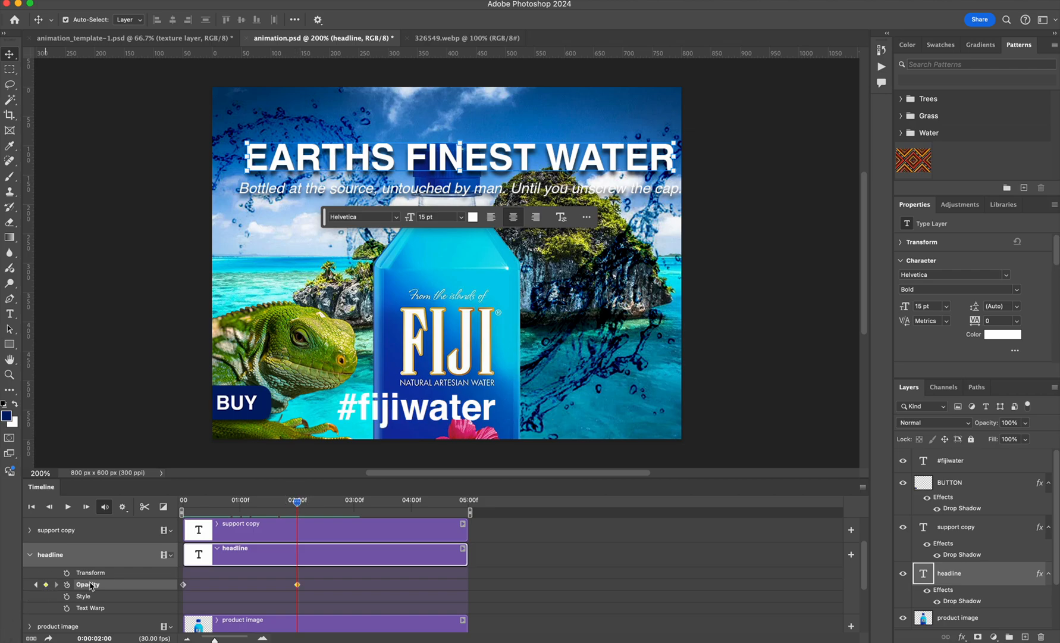
Step: Set the headline layer's opacity to 0% at the 0-second keyframe, scrub to 2 seconds to check the fade-in, and deselect the layer
click(300, 501)
drag(301, 501, 182, 503)
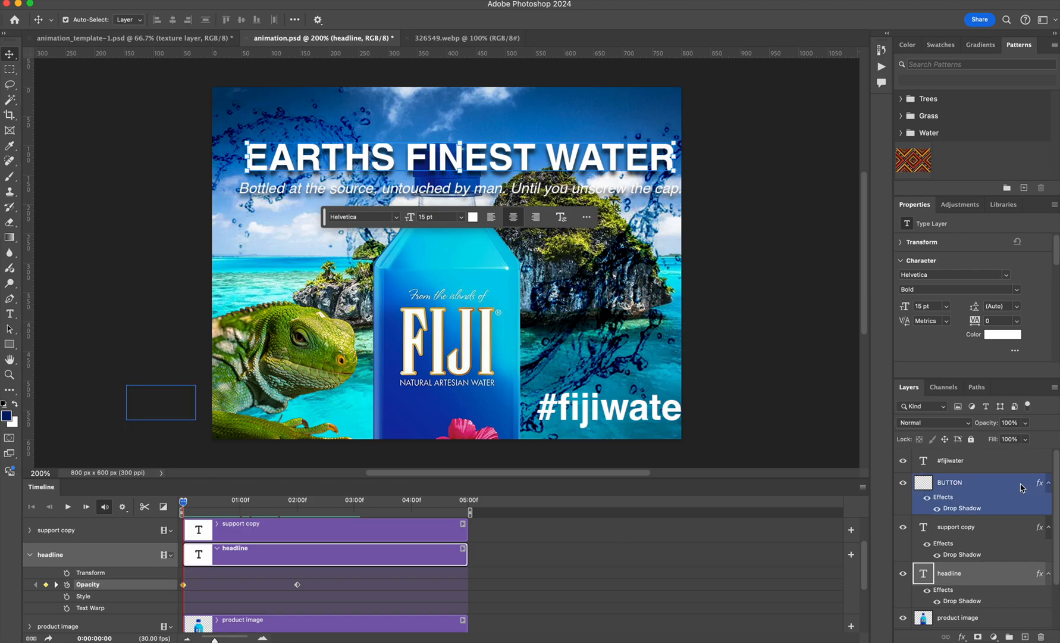
click(1026, 423)
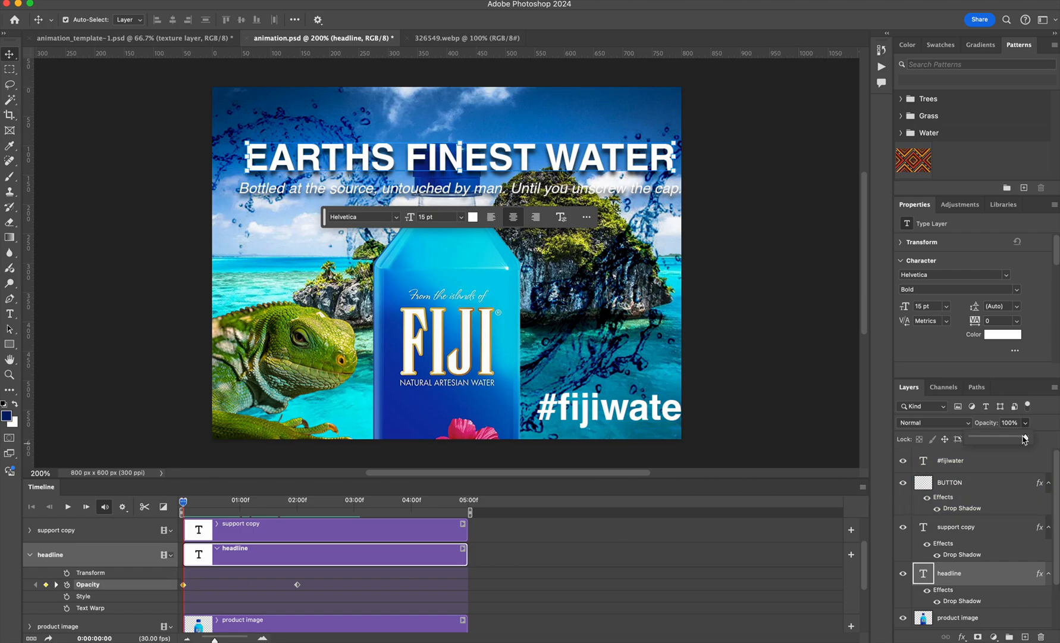
drag(1027, 438, 897, 440)
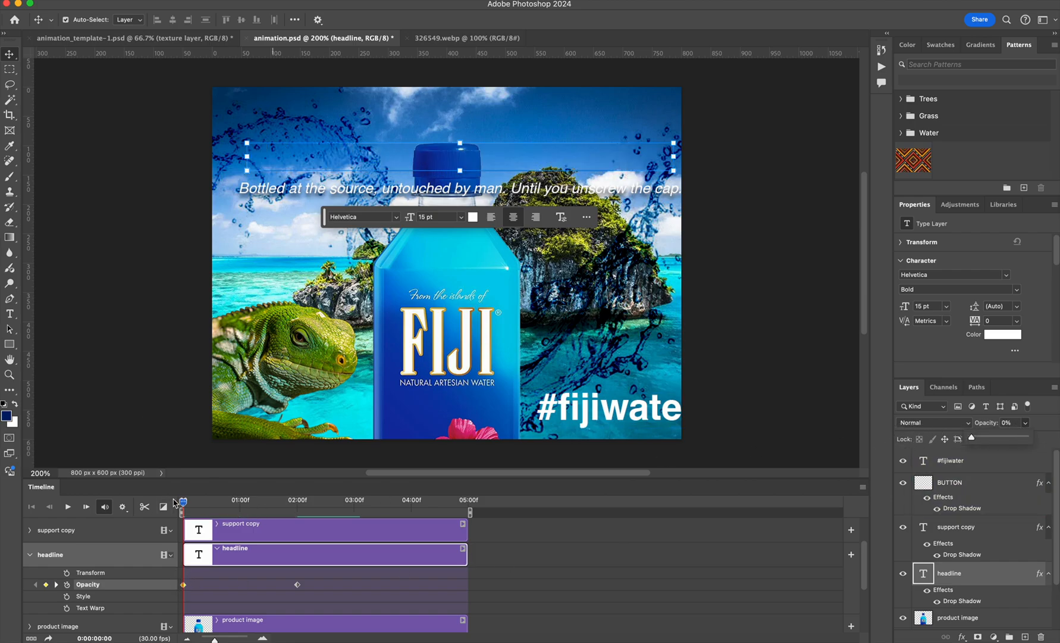
drag(182, 502, 298, 501)
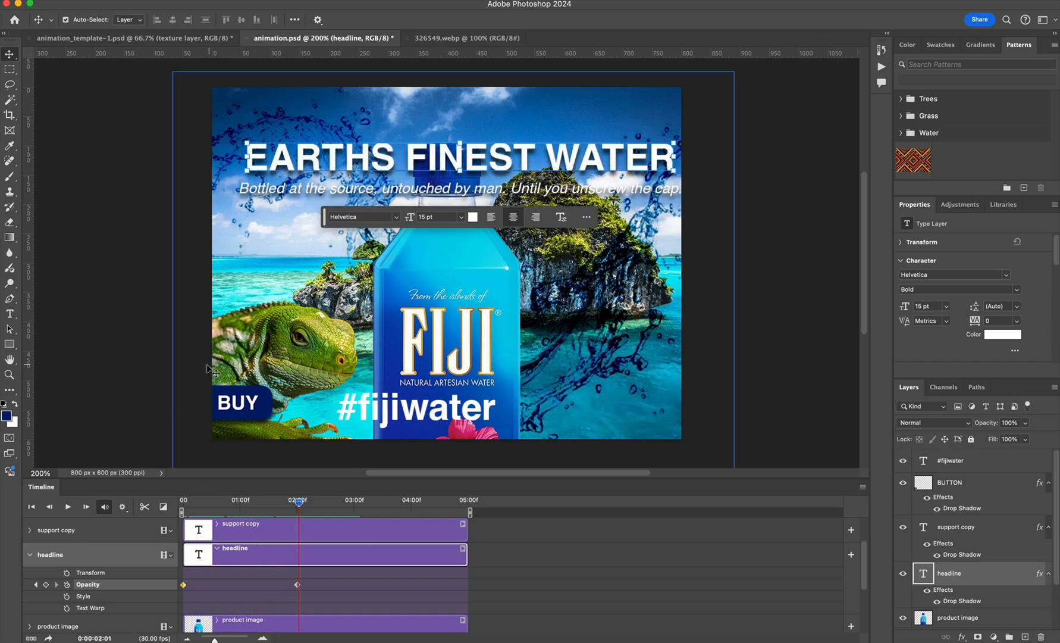
click(113, 259)
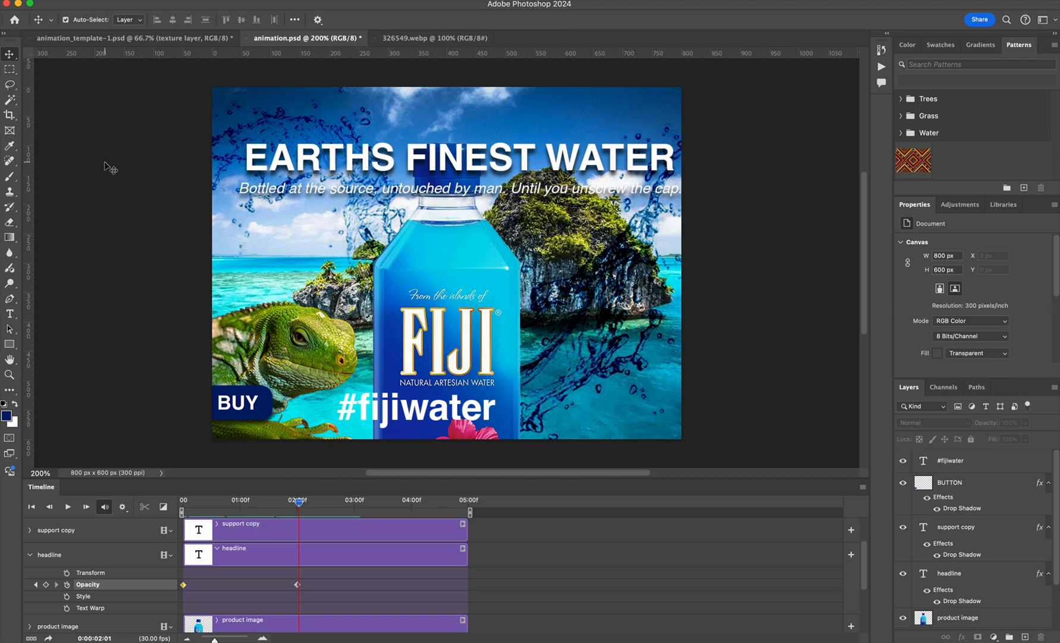
Step: In animation_template-1.psd, create a frame animation, convert it to a video timeline, and scrub through the five-second layer tracks
click(91, 38)
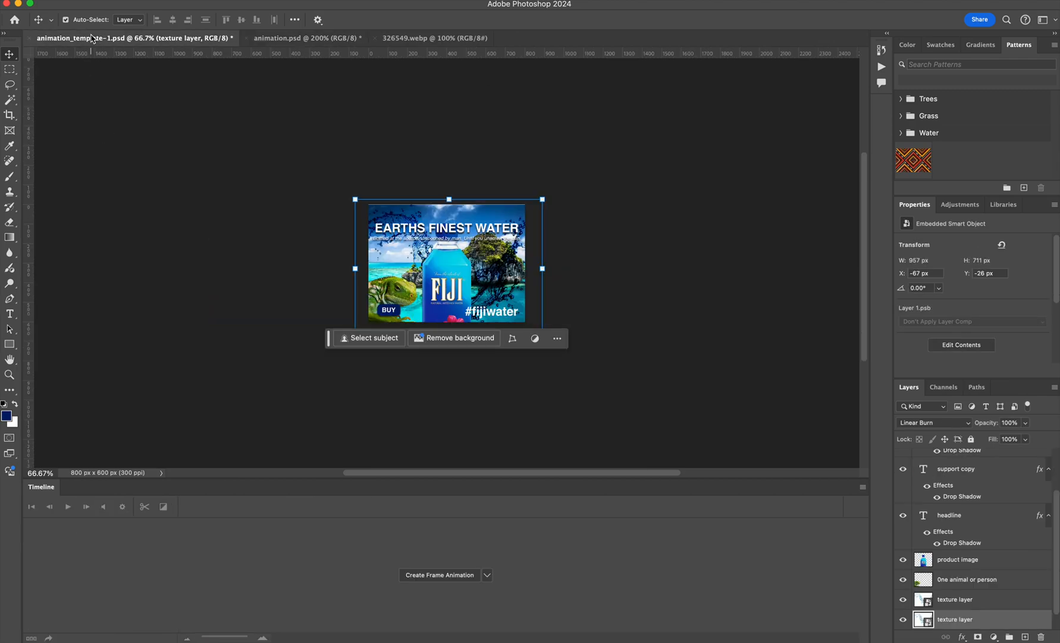
click(407, 575)
click(31, 635)
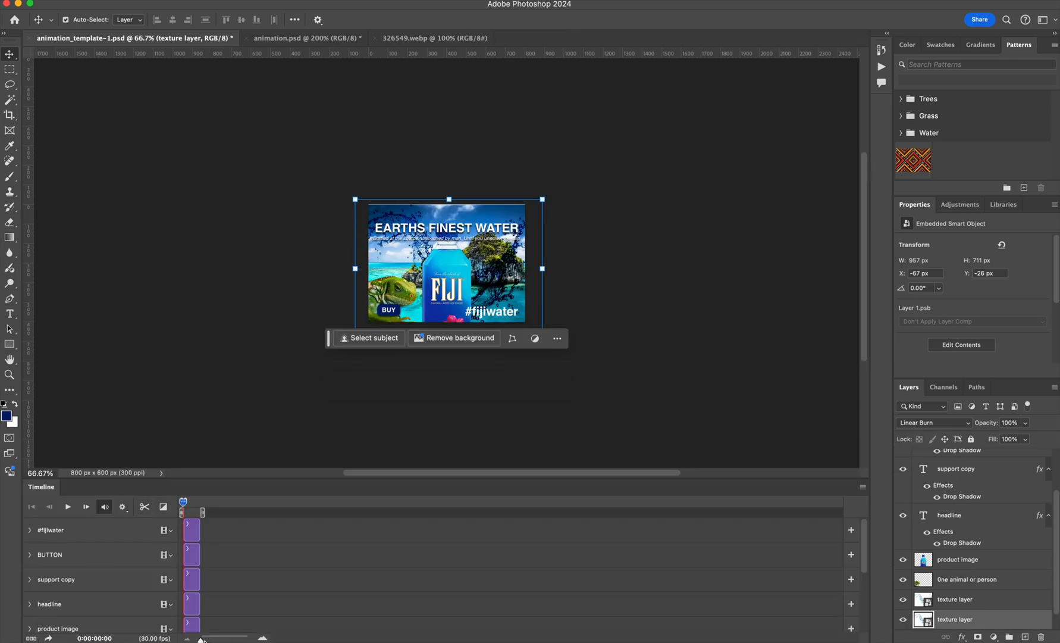
drag(201, 638, 232, 639)
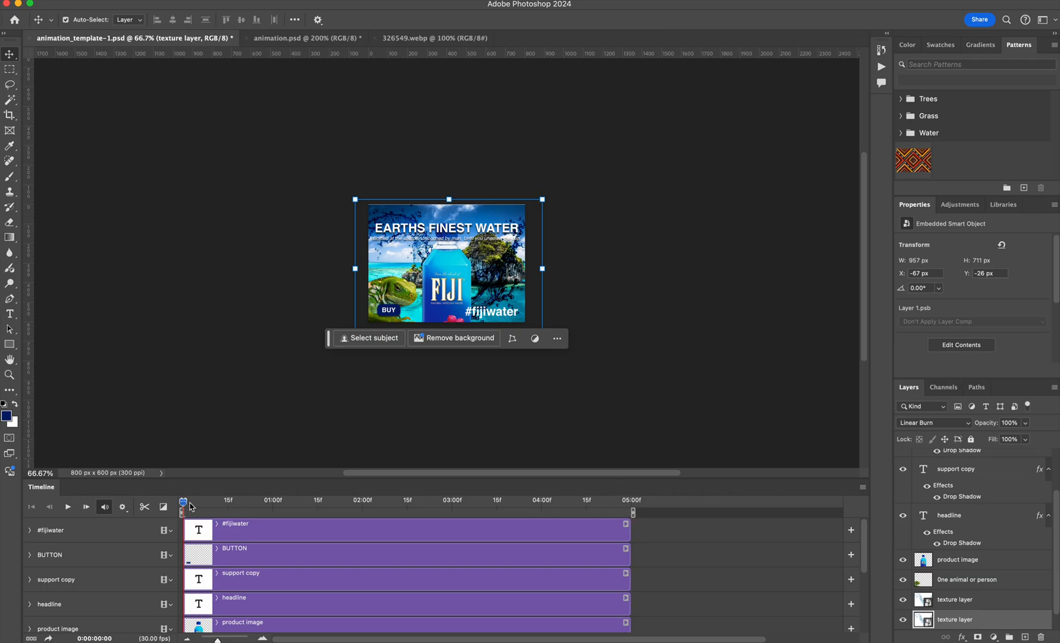
drag(393, 503, 161, 483)
scroll(231, 191, down, 1)
scroll(246, 345, right, 1)
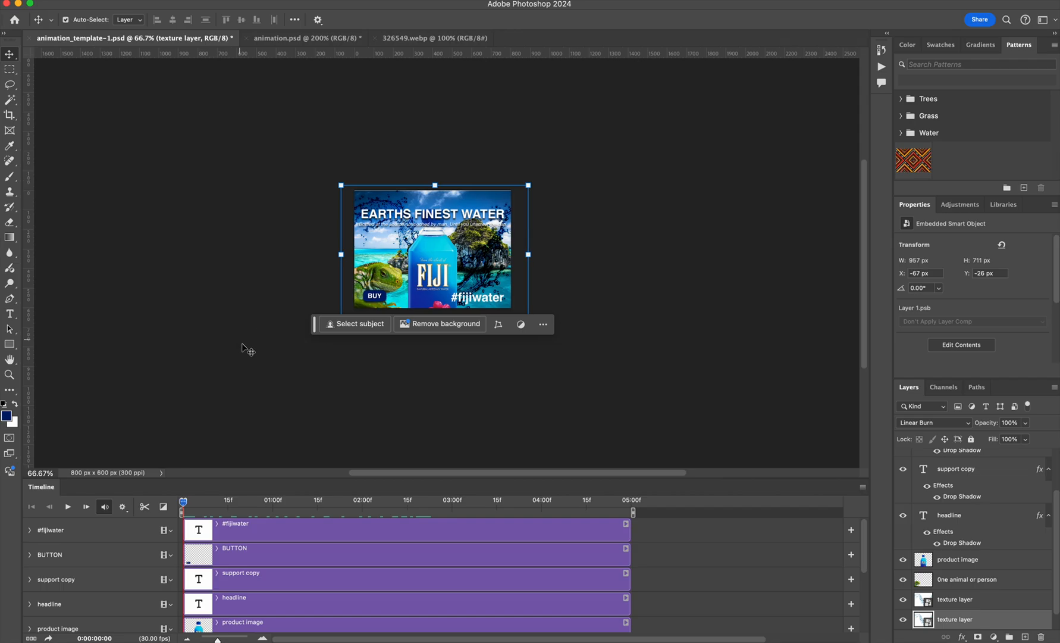